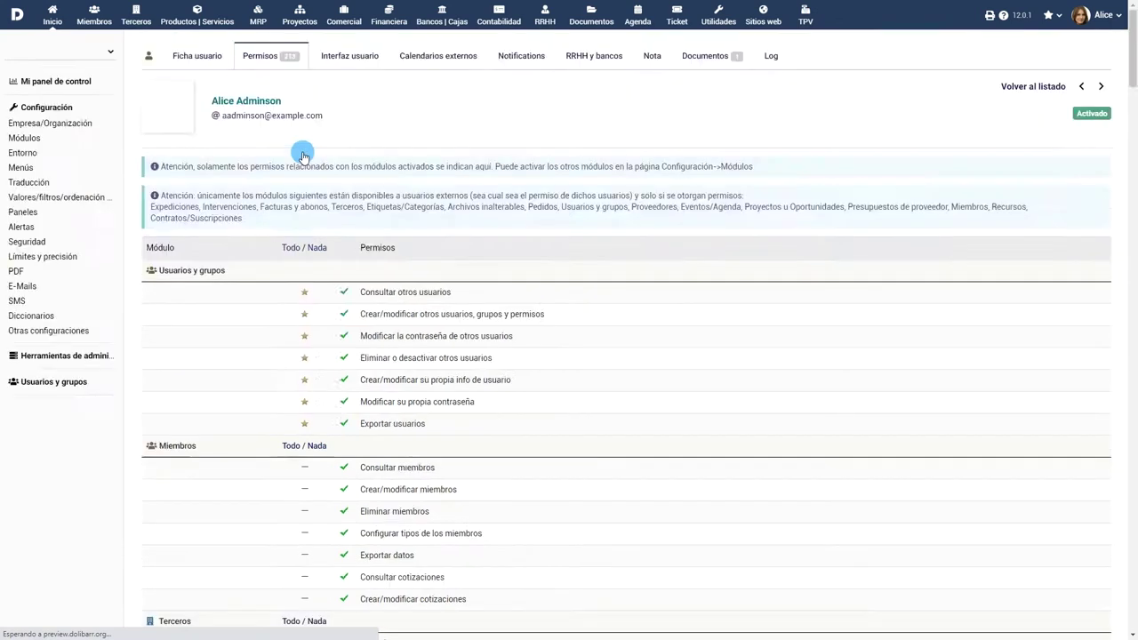
- Grant the user all permissions for the Productos and Servicios modules
left_click(303, 162)
left_click(290, 131)
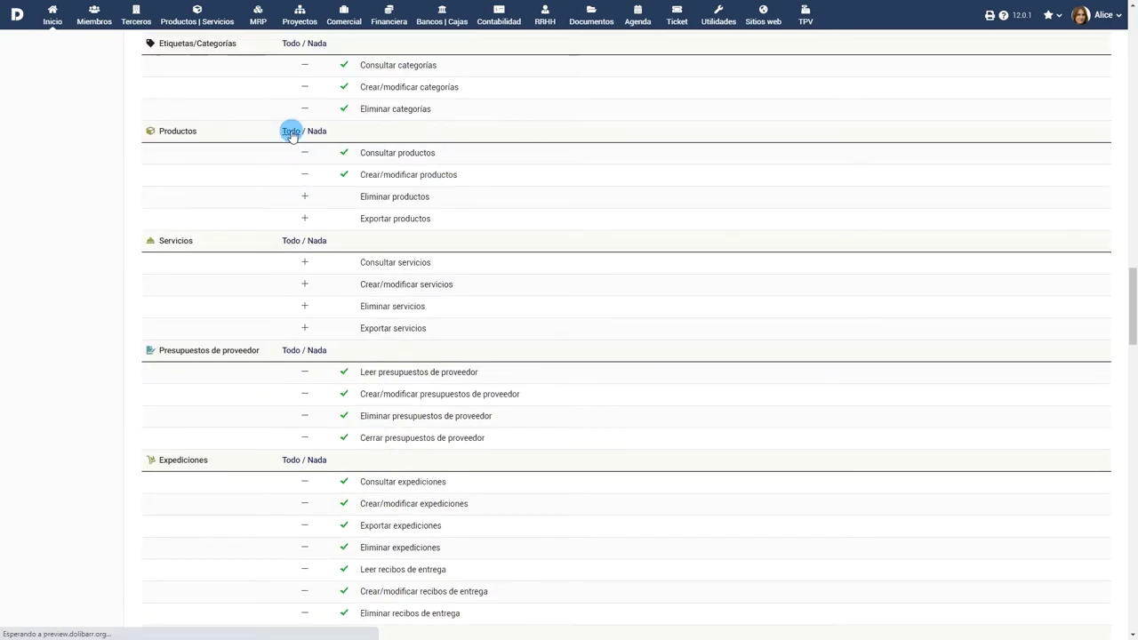
left_click(290, 241)
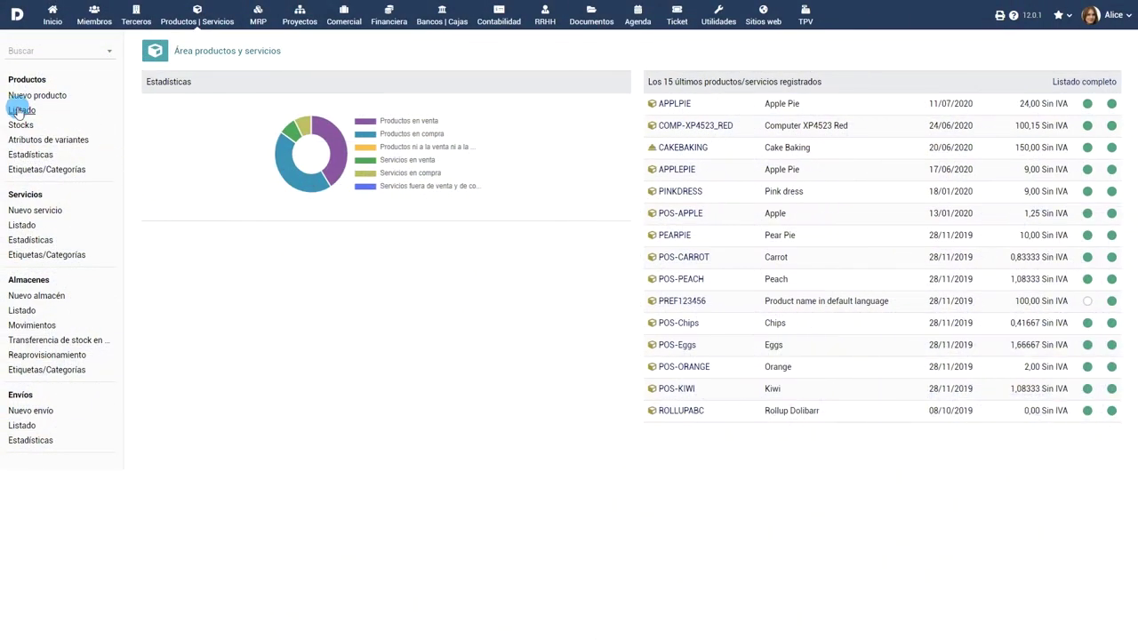
- Review the product list, the product stock list and the service list
left_click(19, 110)
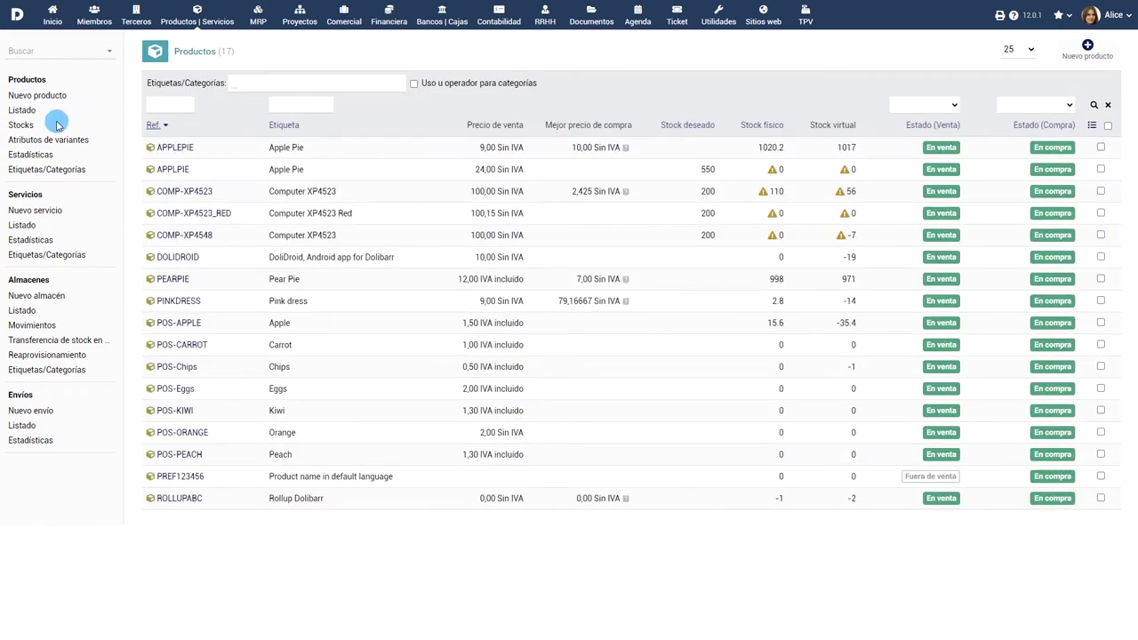
left_click(20, 124)
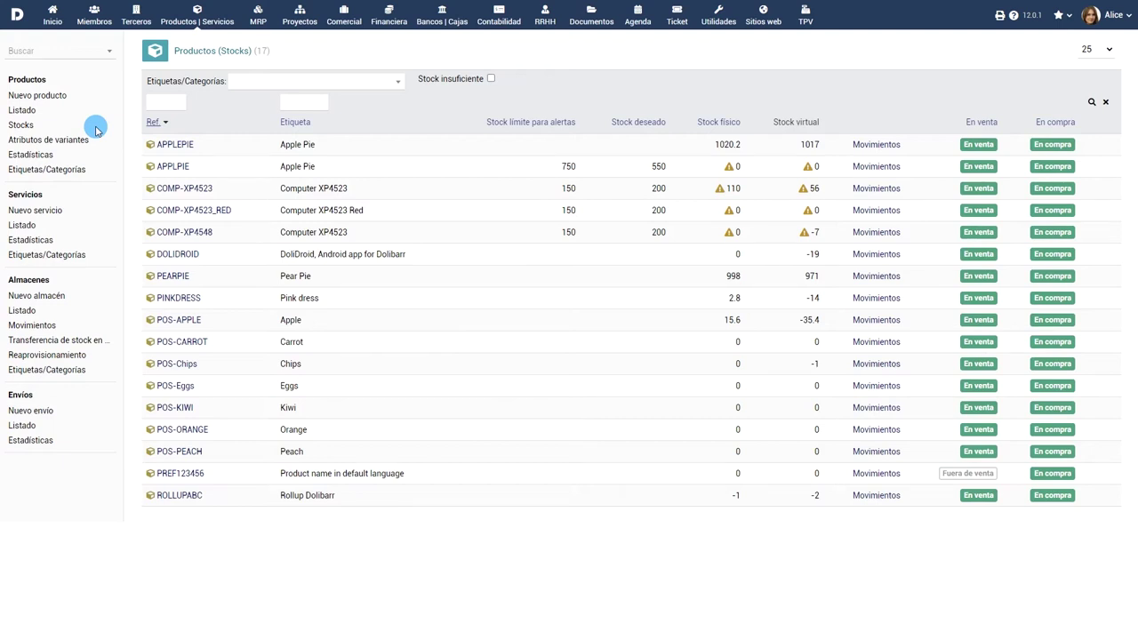
left_click(24, 226)
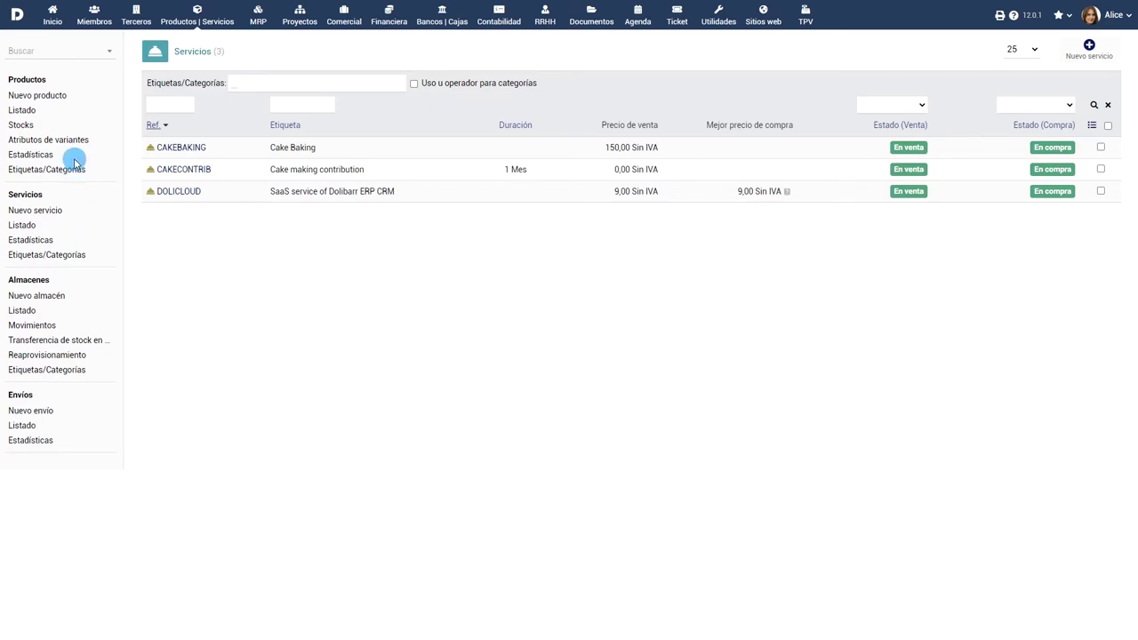
- Start a new product with the reference APPLPIE and the label Apple Pie
left_click(36, 96)
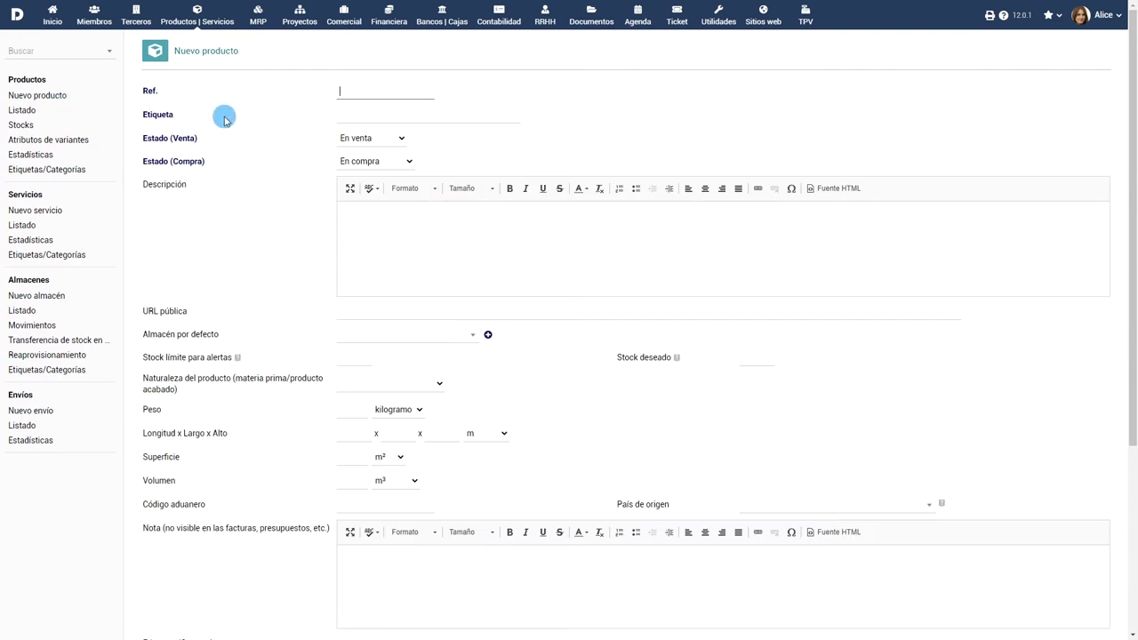
type("APPLPIE")
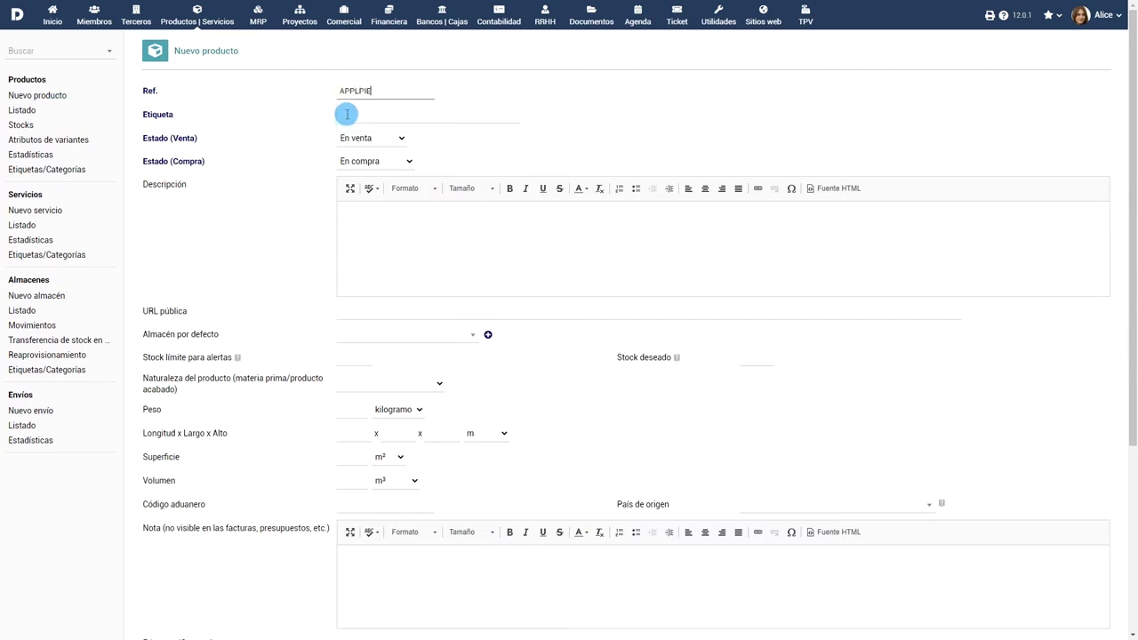
left_click(347, 113)
type("Apple Pie")
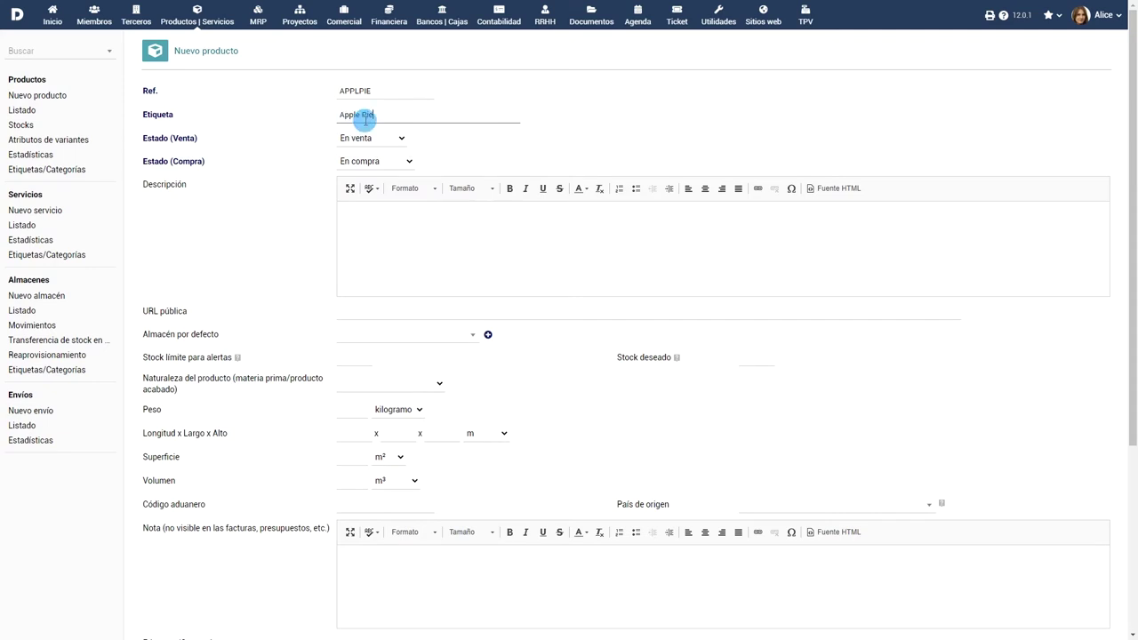
- Set the product's status to En venta and En compra, and enter the description "Comida deliciosa"
left_click(371, 139)
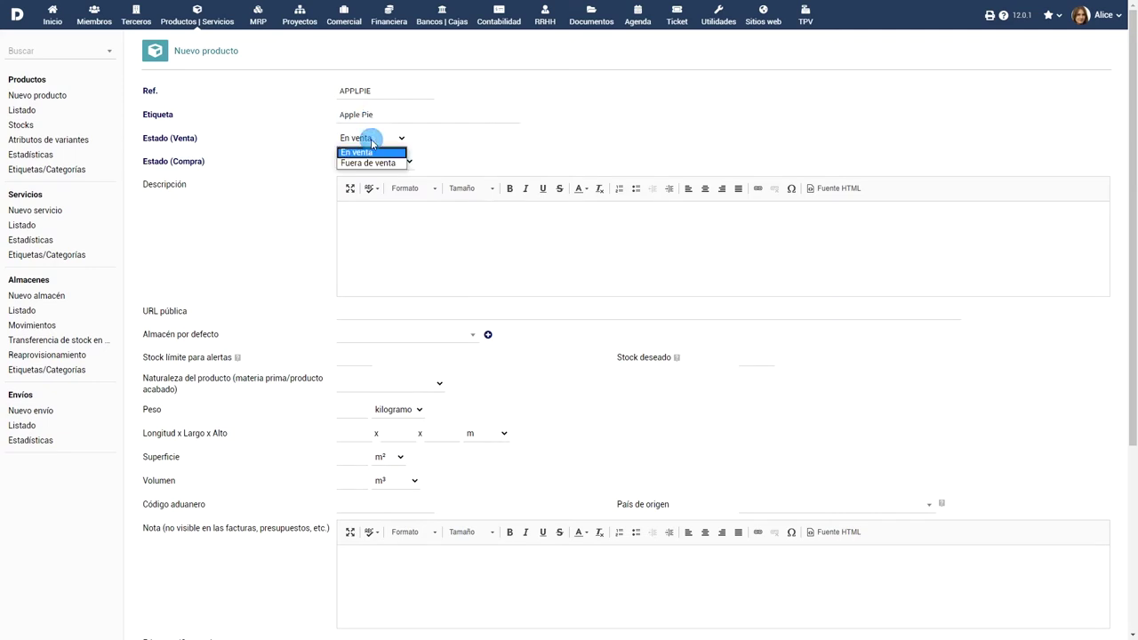
left_click(370, 151)
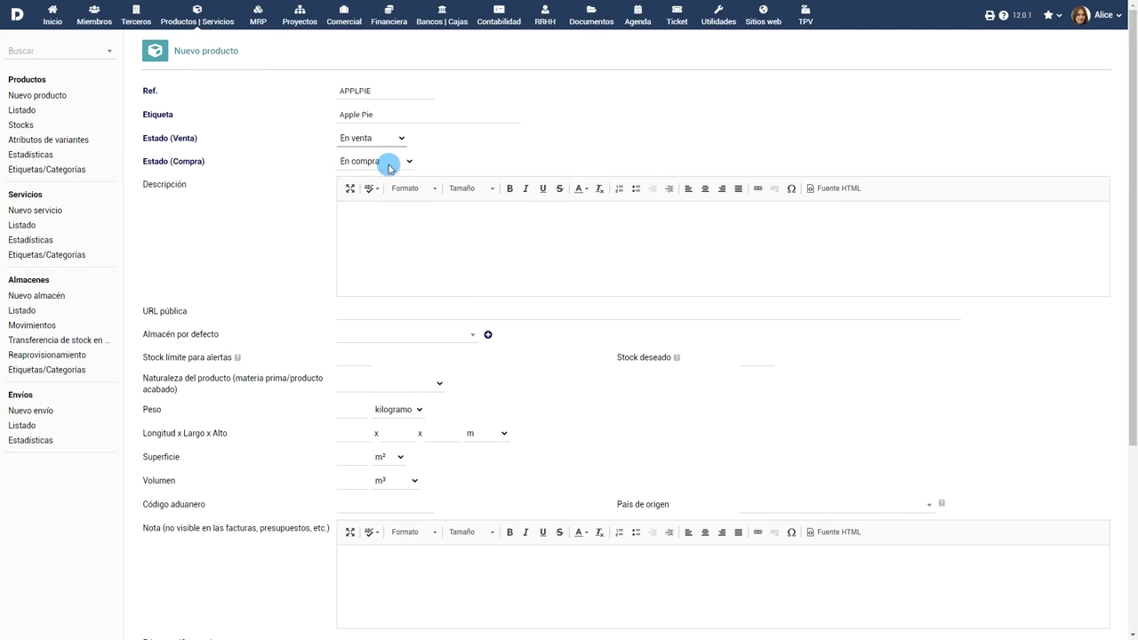
left_click(389, 161)
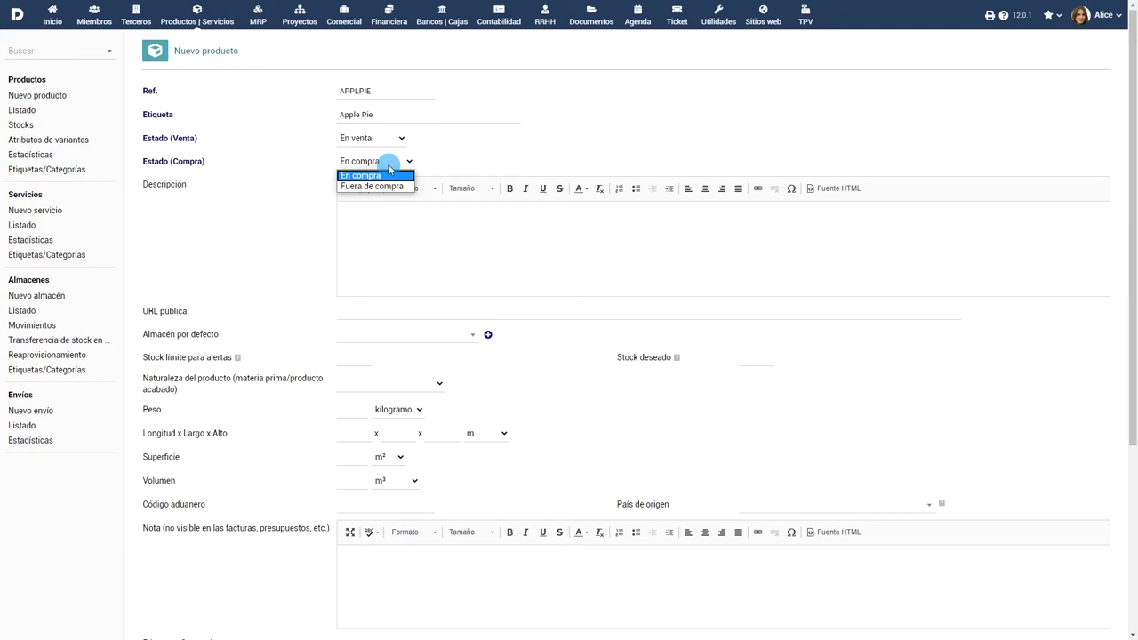
left_click(388, 172)
left_click(427, 227)
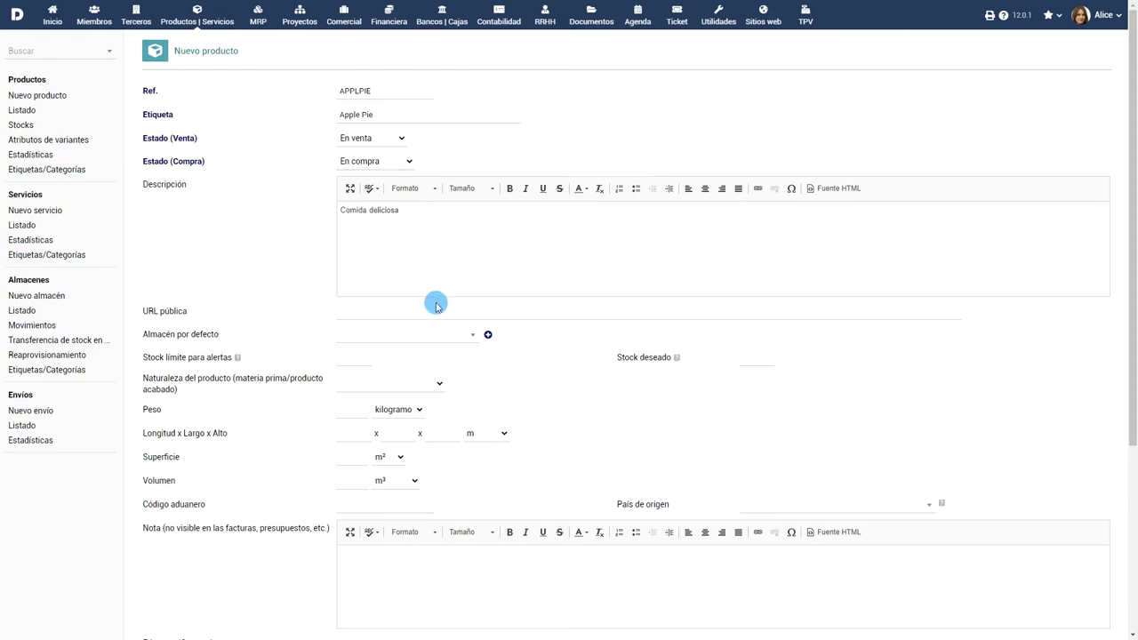
- Set the product's default warehouse to WAREHOUSEHOUSTON, with a stock alert limit of 750 and a desired stock of 550
left_click(432, 339)
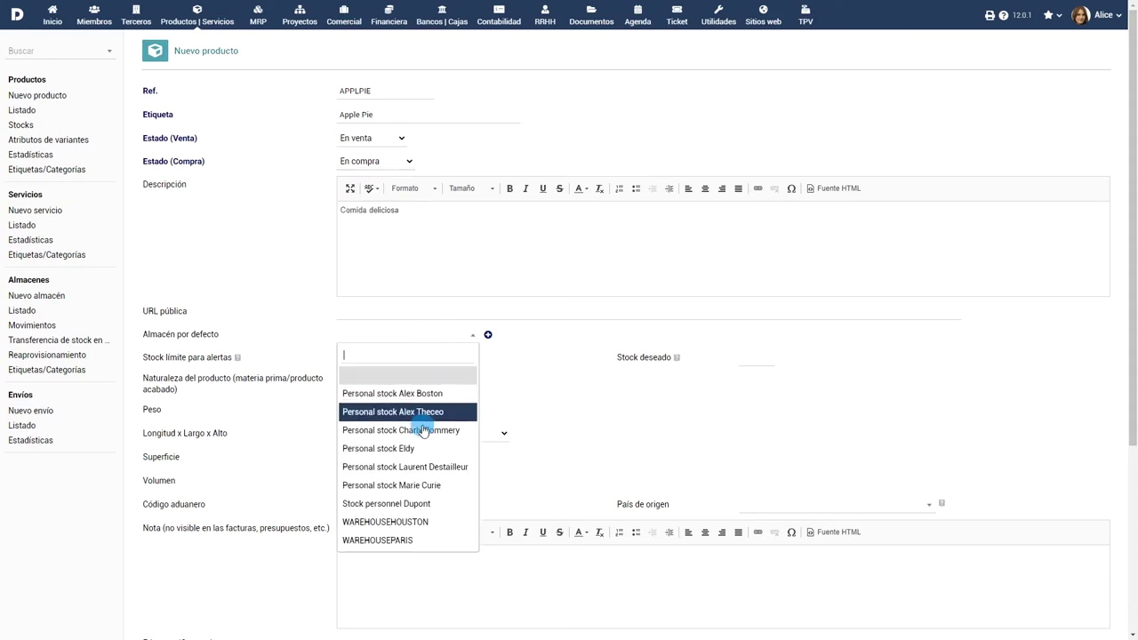
left_click(417, 523)
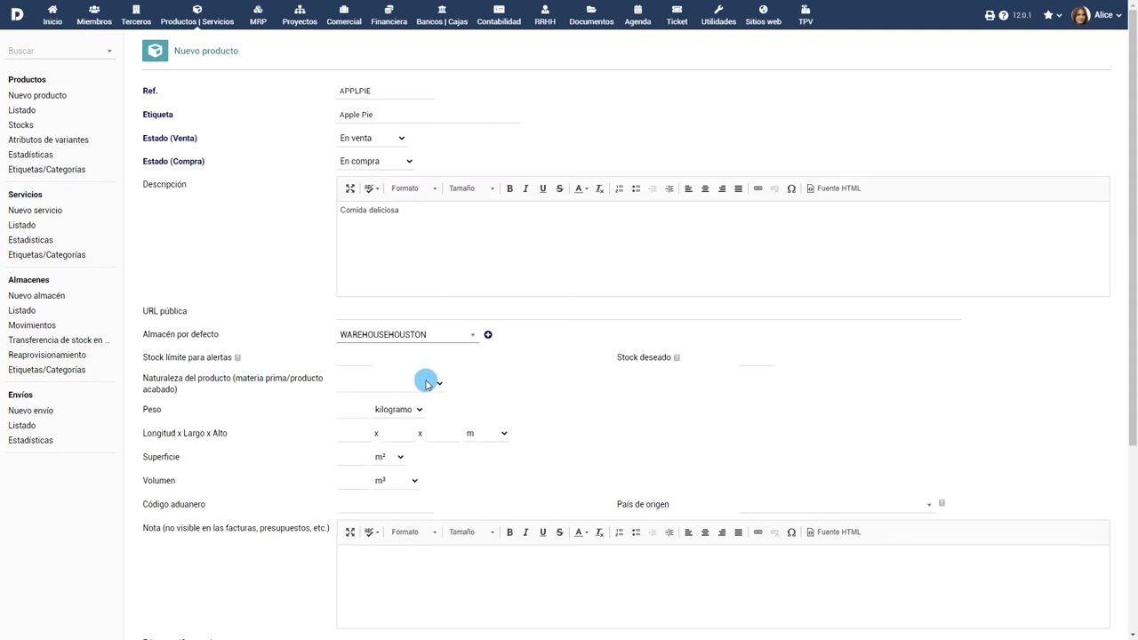
left_click(356, 359)
type("750")
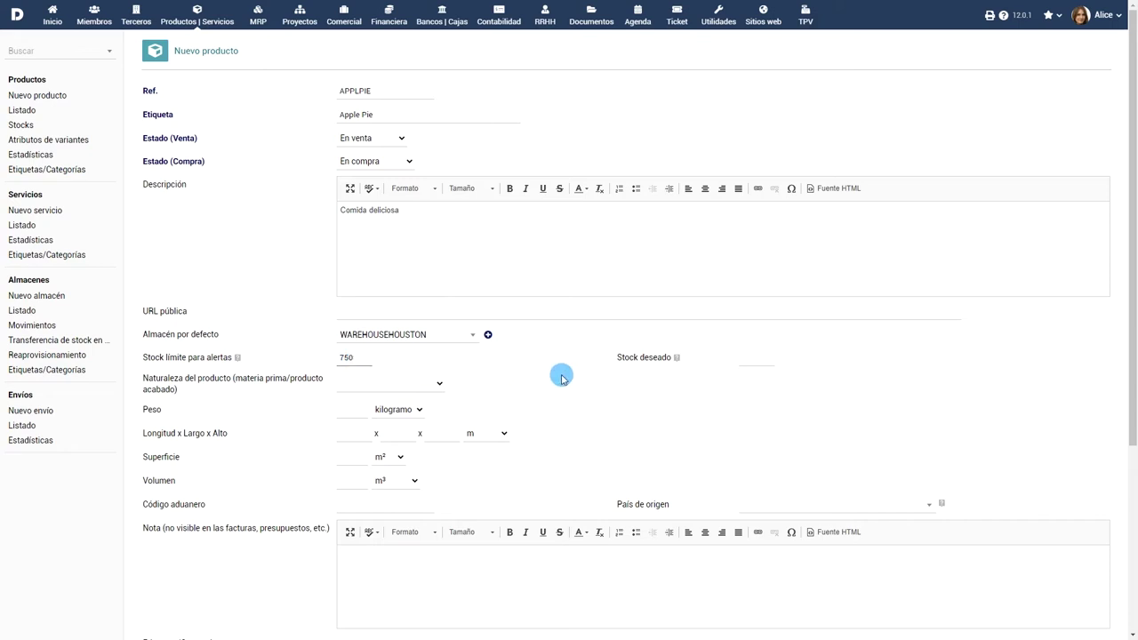
left_click(763, 357)
type("550")
- Define the product as Producto manufacturado, weighing 0.6 kilogramo and measuring 3 x 2 x 2 m
left_click(410, 387)
left_click(409, 411)
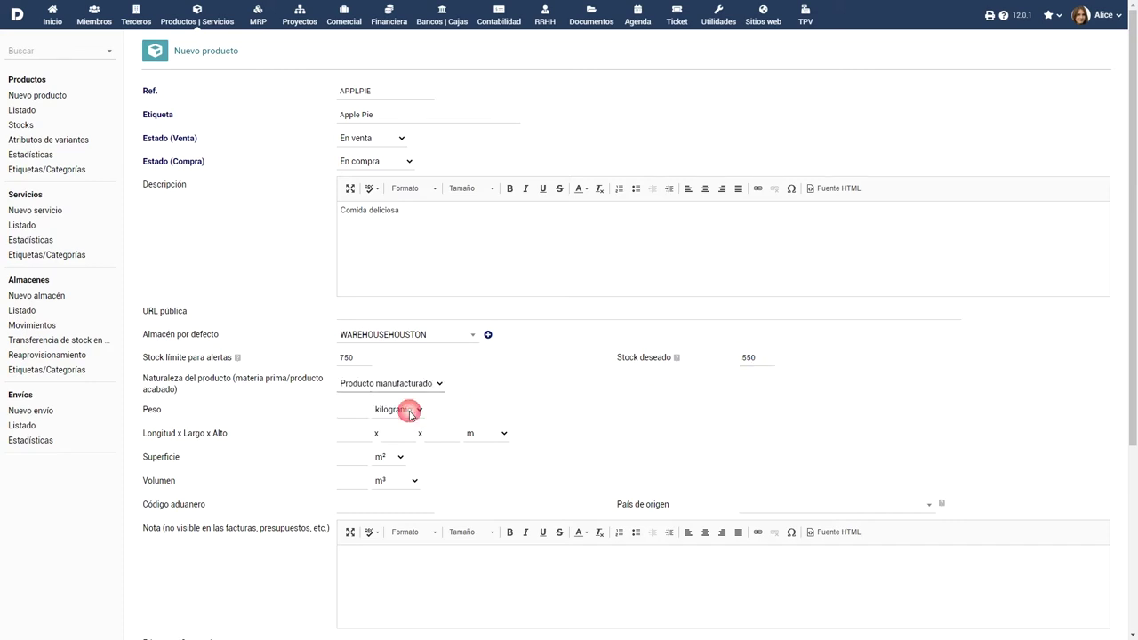
left_click(352, 409)
type("0.6")
left_click(364, 433)
type("3")
left_click(396, 433)
type("2")
left_click(445, 432)
type("2")
- Assign the categories Imported products and Reserved for VIP to the new product
scroll(451, 433, "down", 3)
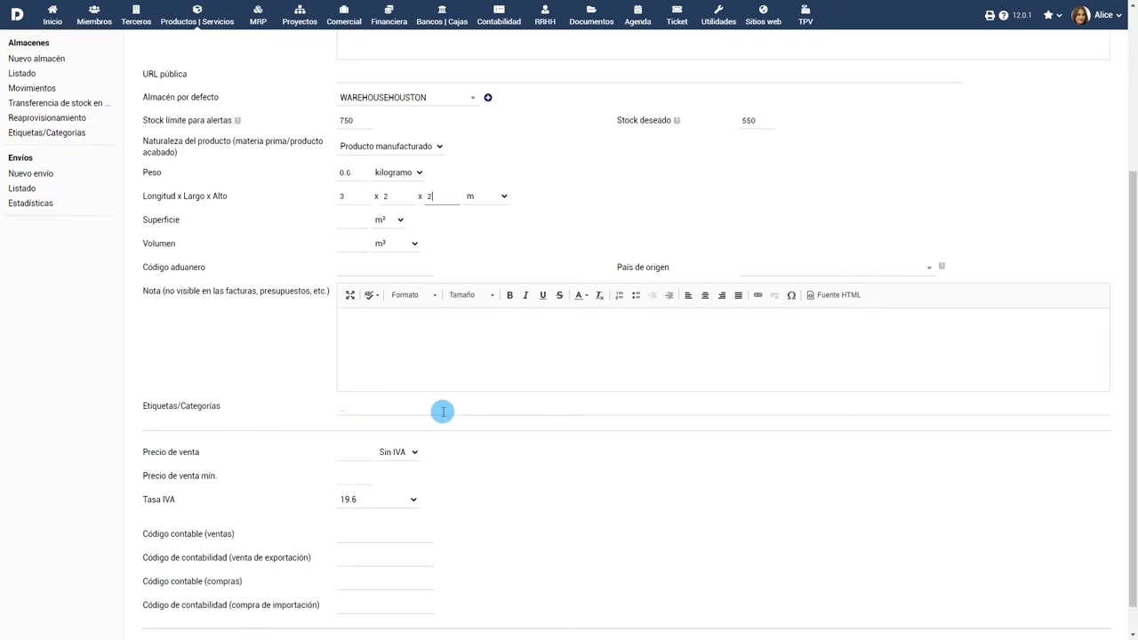
left_click(439, 407)
type("VI")
left_click(397, 391)
scroll(457, 427, "down", 1)
key("Down")
key("Return")
- Enter the sale price 24 and accounting codes 612 for sales, 72 for export sales and 814 for purchases, and create the product
left_click(355, 420)
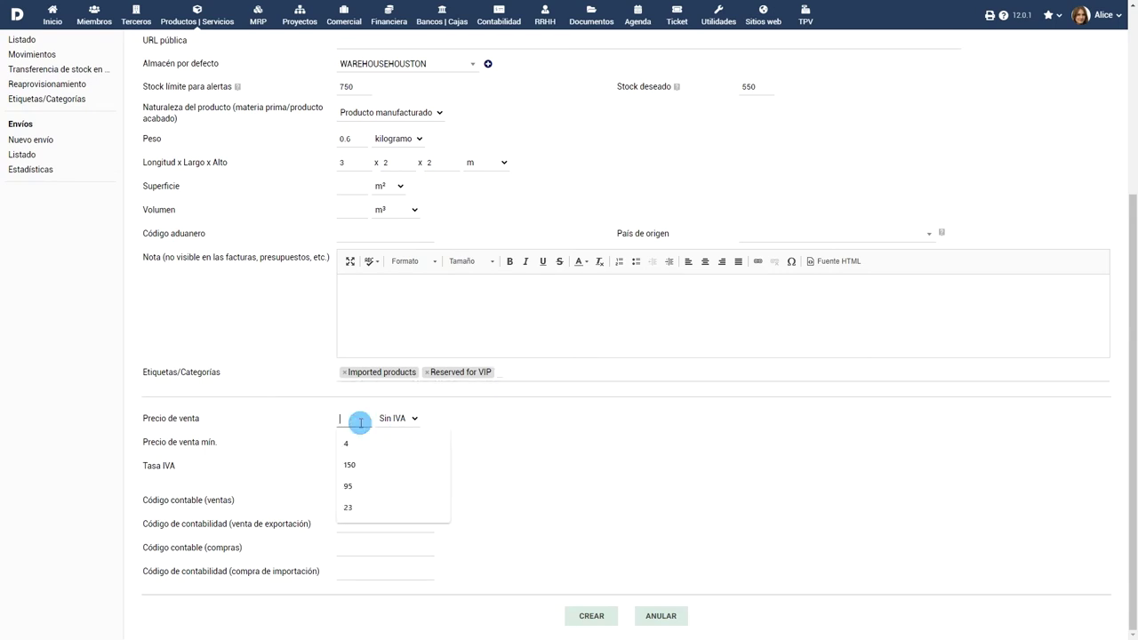
type("24")
left_click(415, 498)
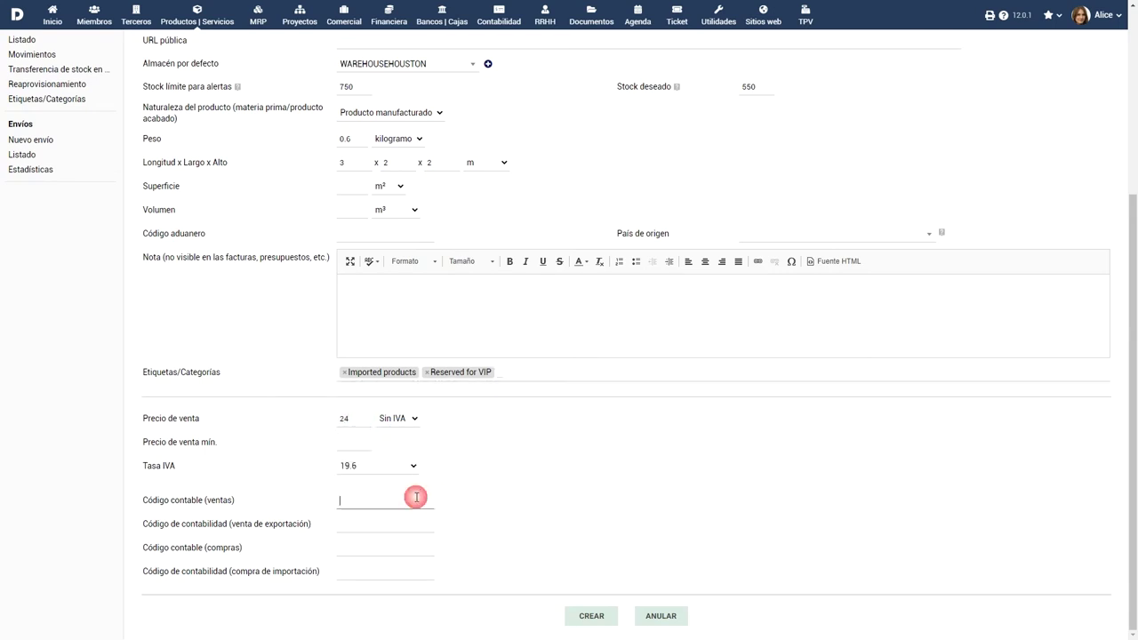
left_click(404, 522)
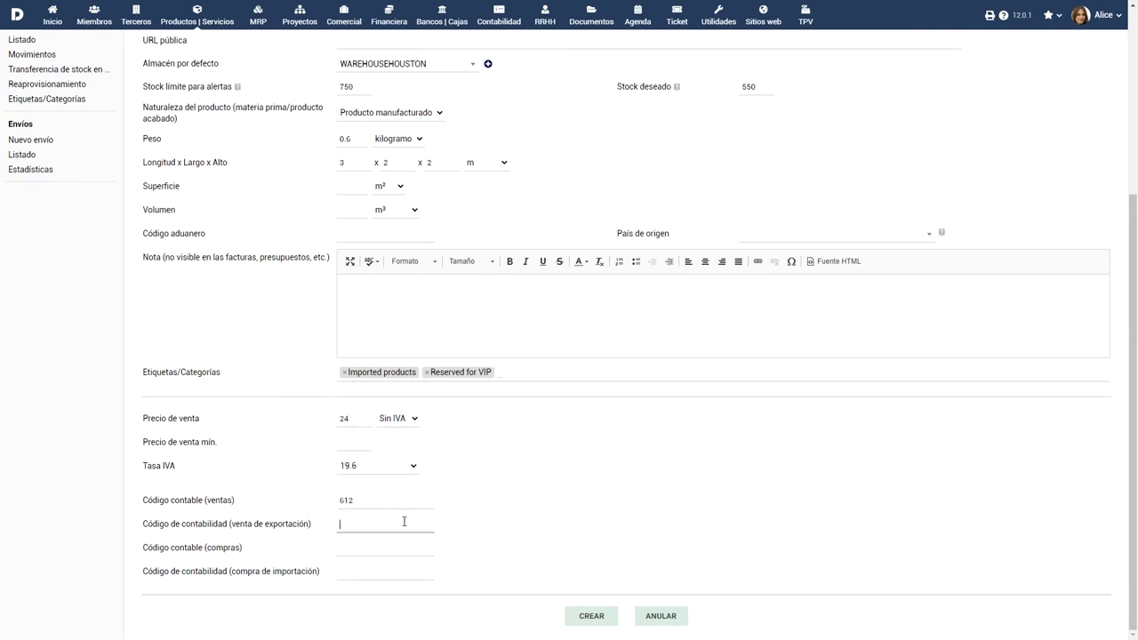
left_click(390, 543)
type("814")
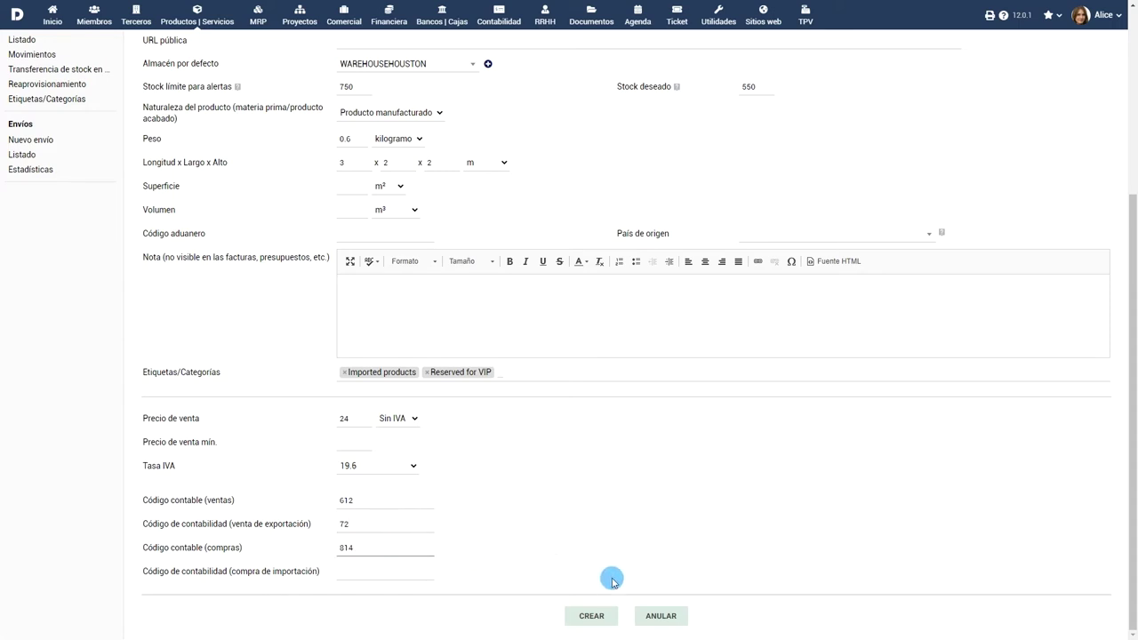
key("Return")
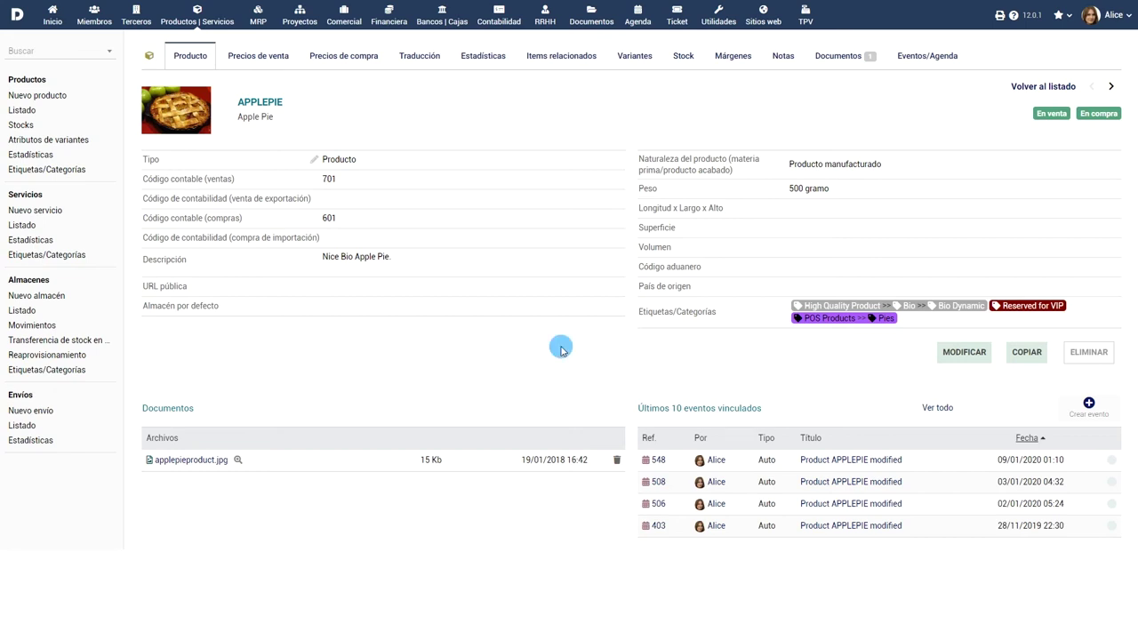
- Start a new service with reference CAKBAKING, label Cake Baking and description "Hornear pasteles"
left_click(37, 210)
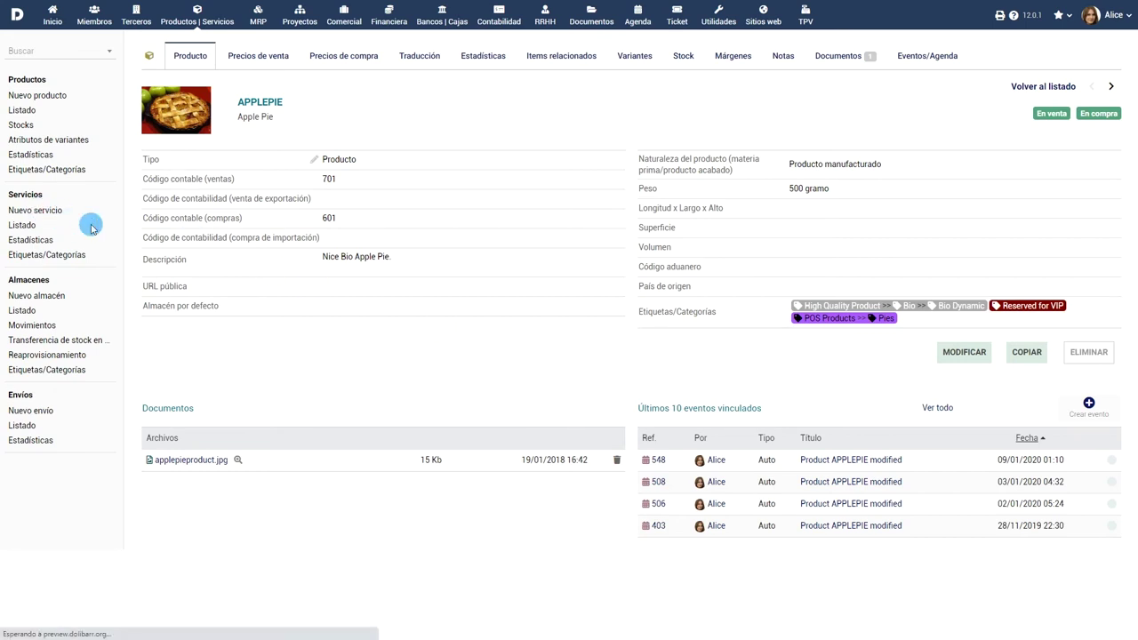
type("CAKBAKING")
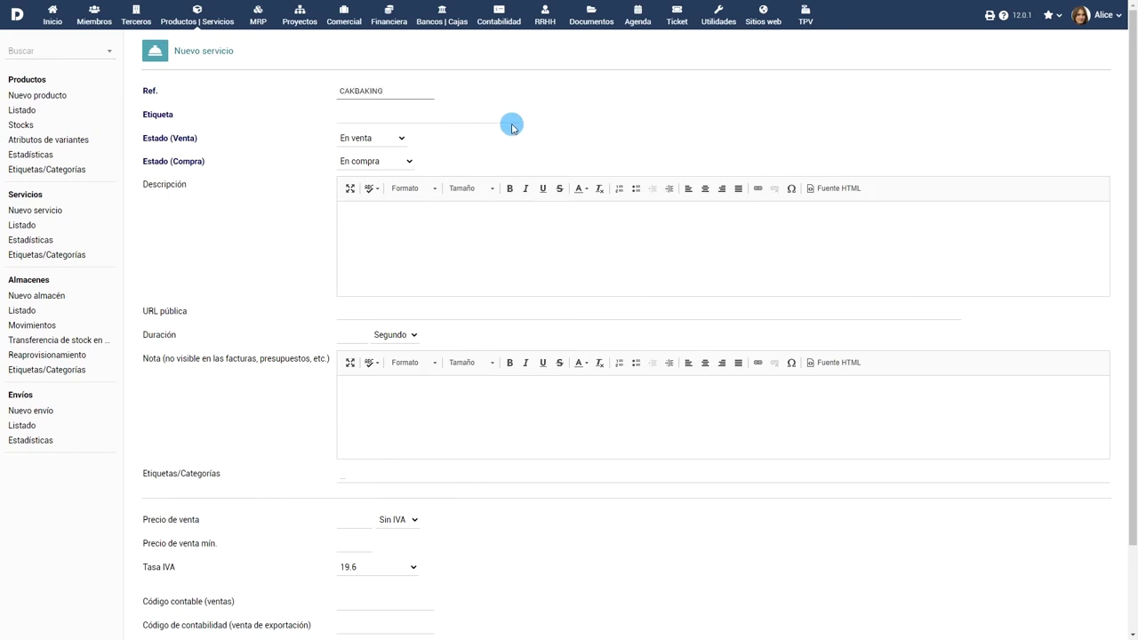
left_click(502, 114)
type("Cake Baking")
left_click(493, 211)
type("Hornear pasteles")
- Assign the category Reserved for VIP and a sale price of 33 to the service, and create it
scroll(493, 211, "down", 2)
left_click(419, 374)
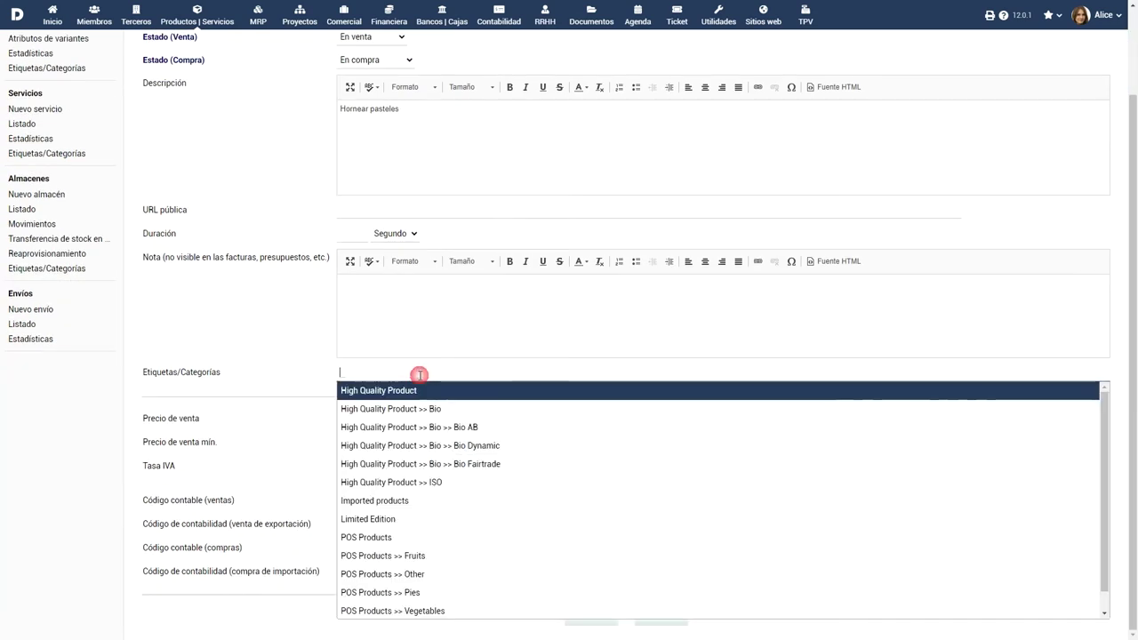
type("VIP")
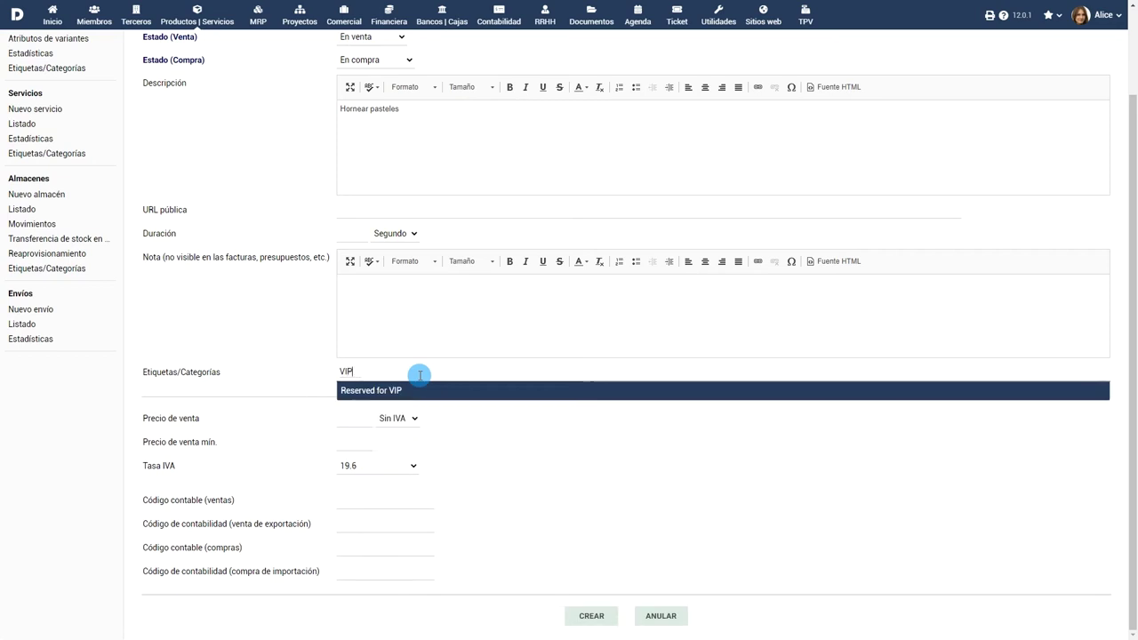
left_click(414, 388)
left_click(355, 419)
type("33")
left_click(587, 620)
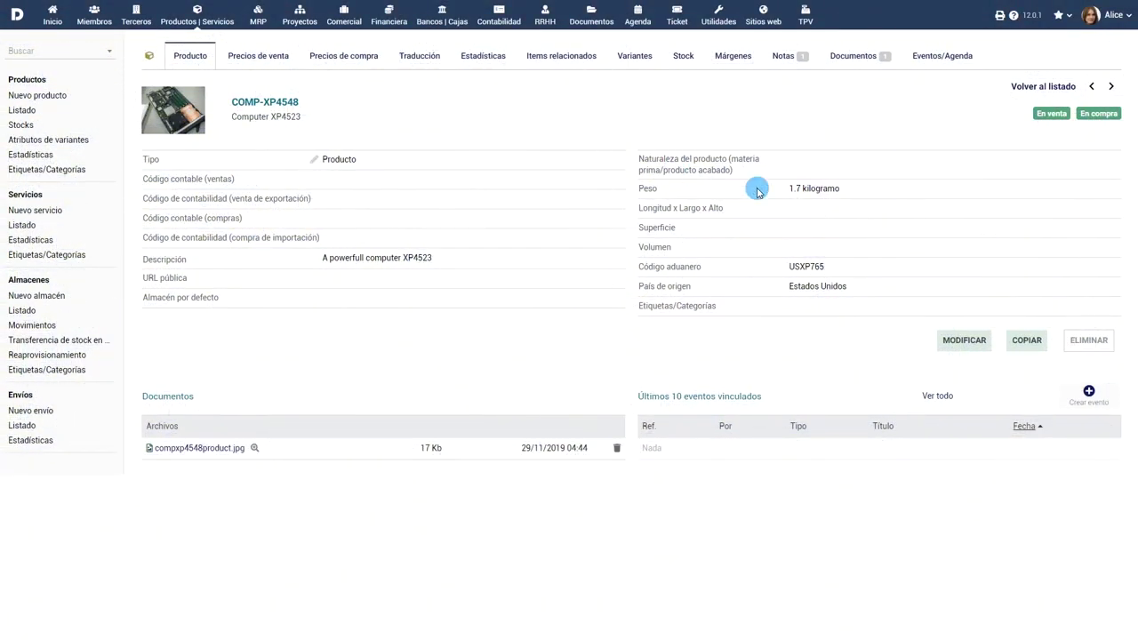
- Review the copy options of product COMP-XP4548 without cloning it, and examine its sale and purchase prices
left_click(1026, 339)
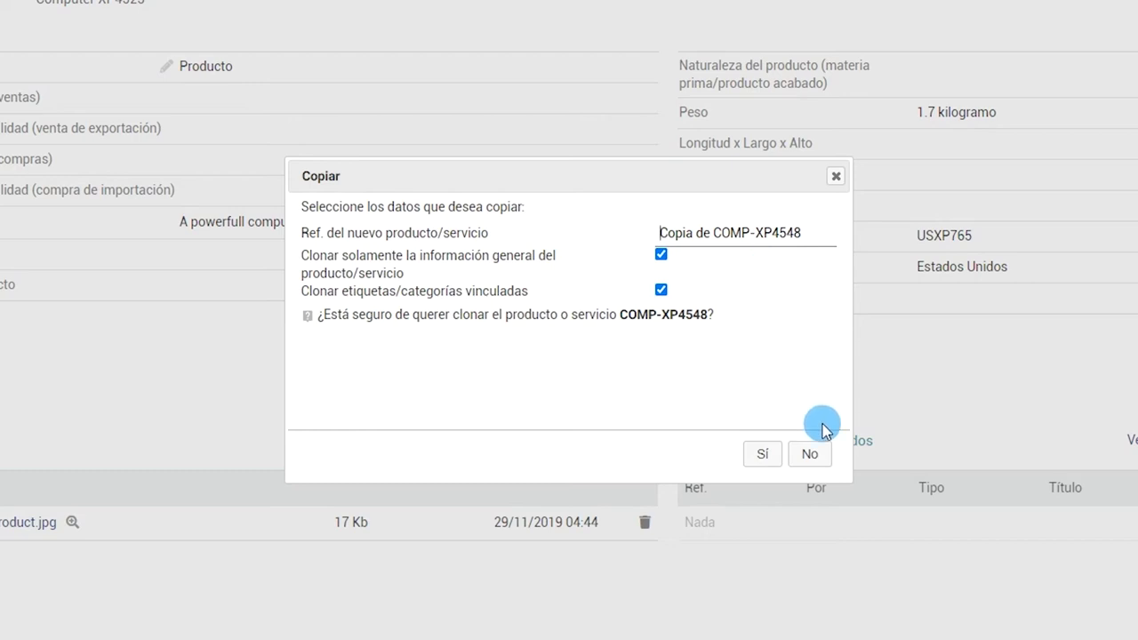
left_click(809, 454)
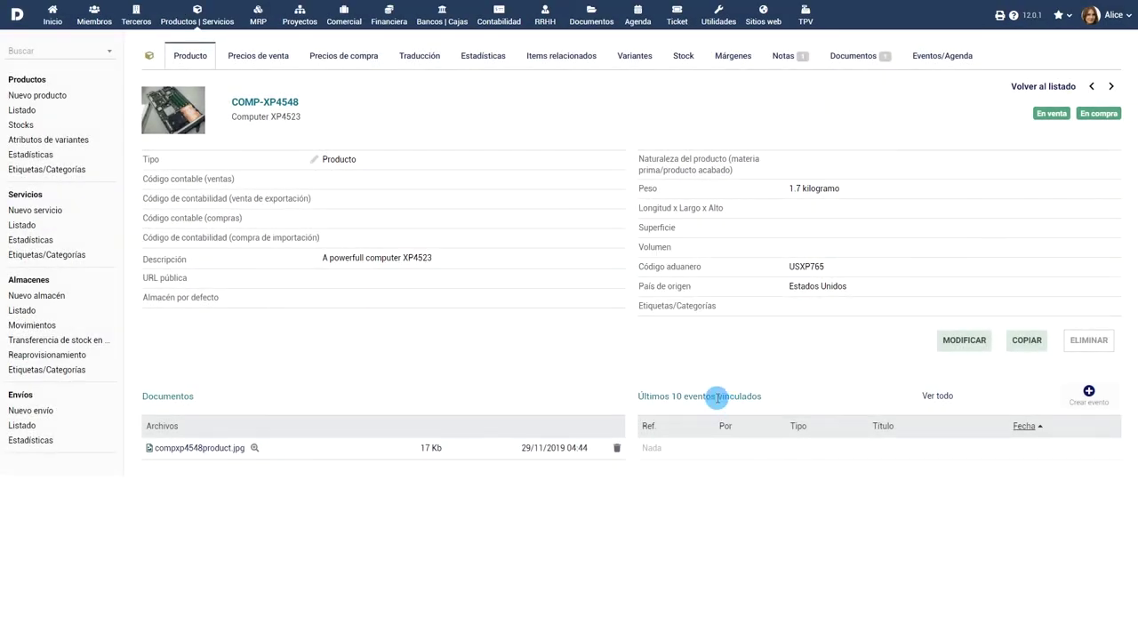
left_click(256, 57)
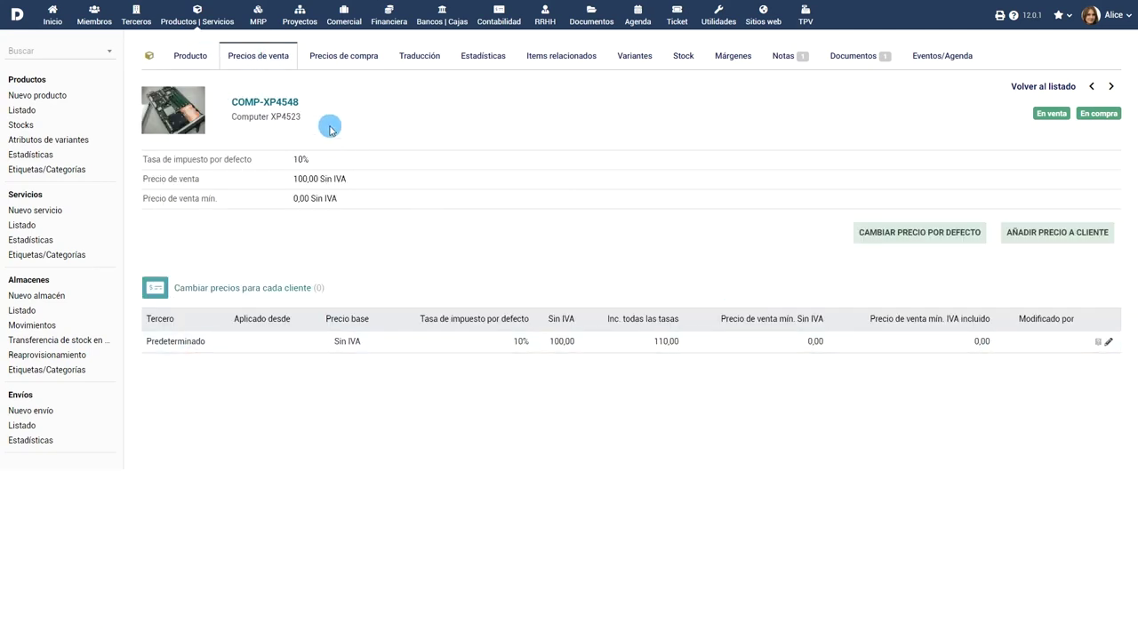
left_click(343, 56)
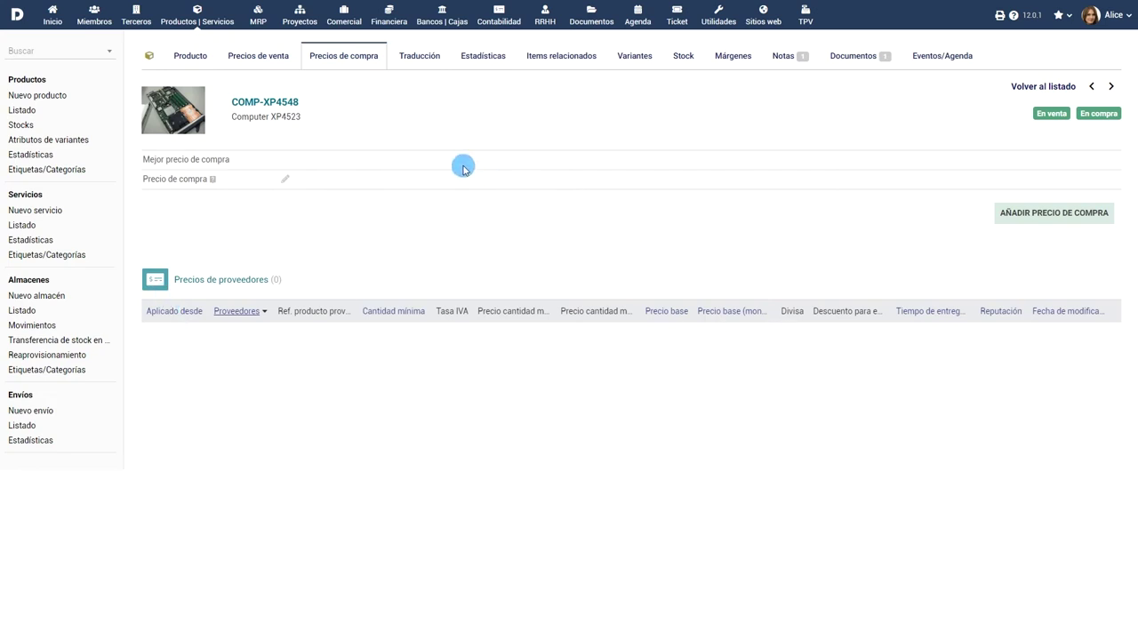
- Add and save a customer-specific sale price of COMP-XP4548 for Company Corp 1, keeping the proposed values
left_click(263, 54)
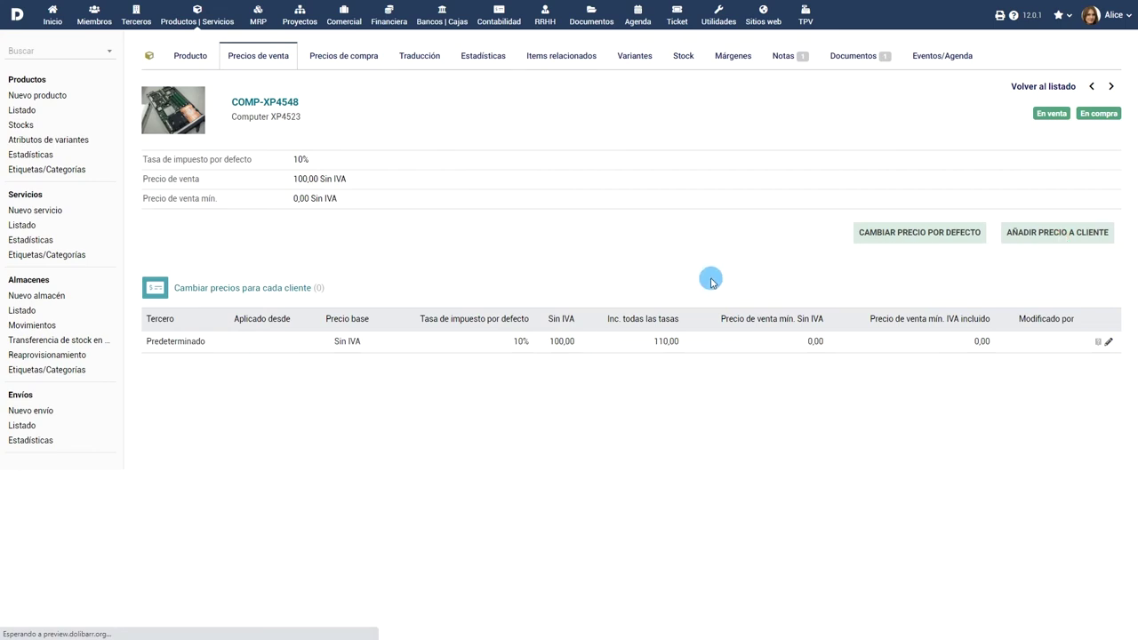
left_click(605, 331)
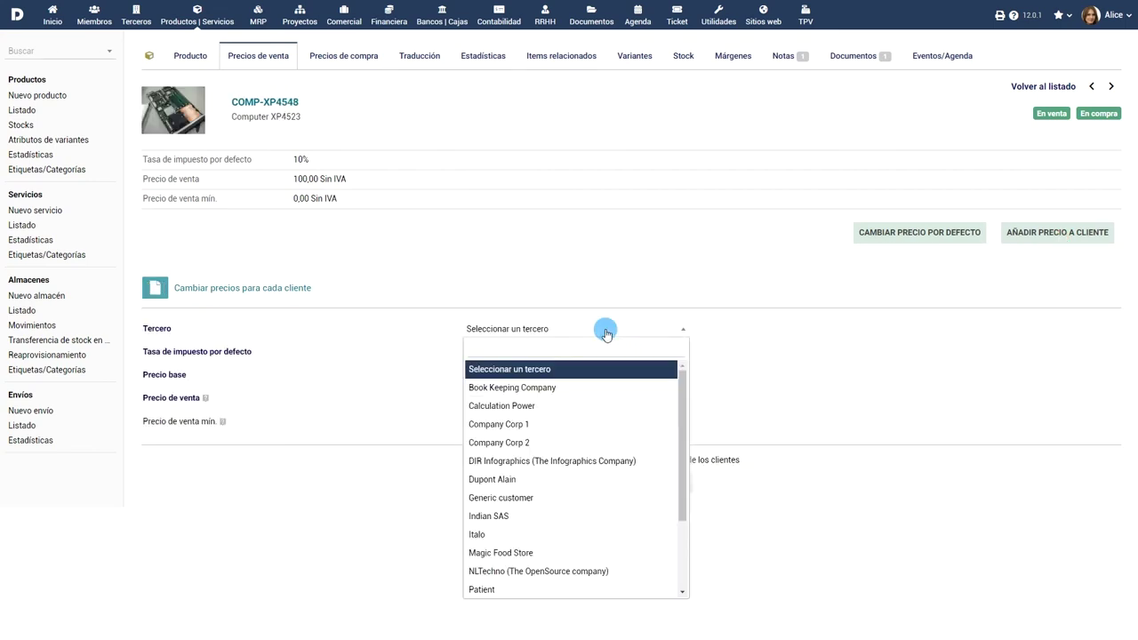
left_click(586, 425)
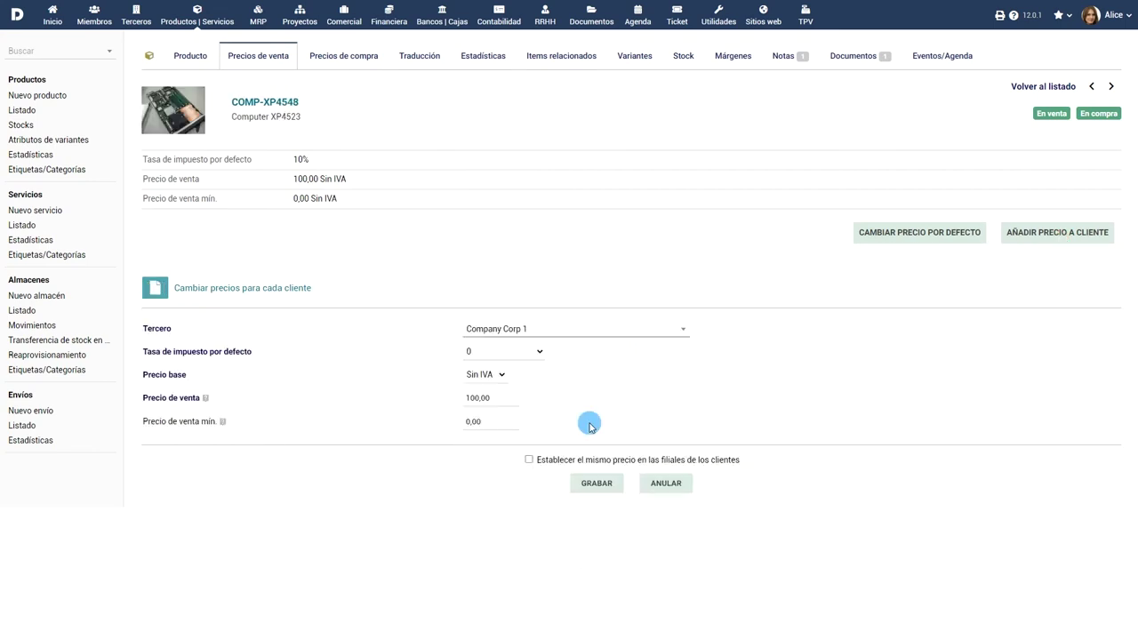
left_click(596, 483)
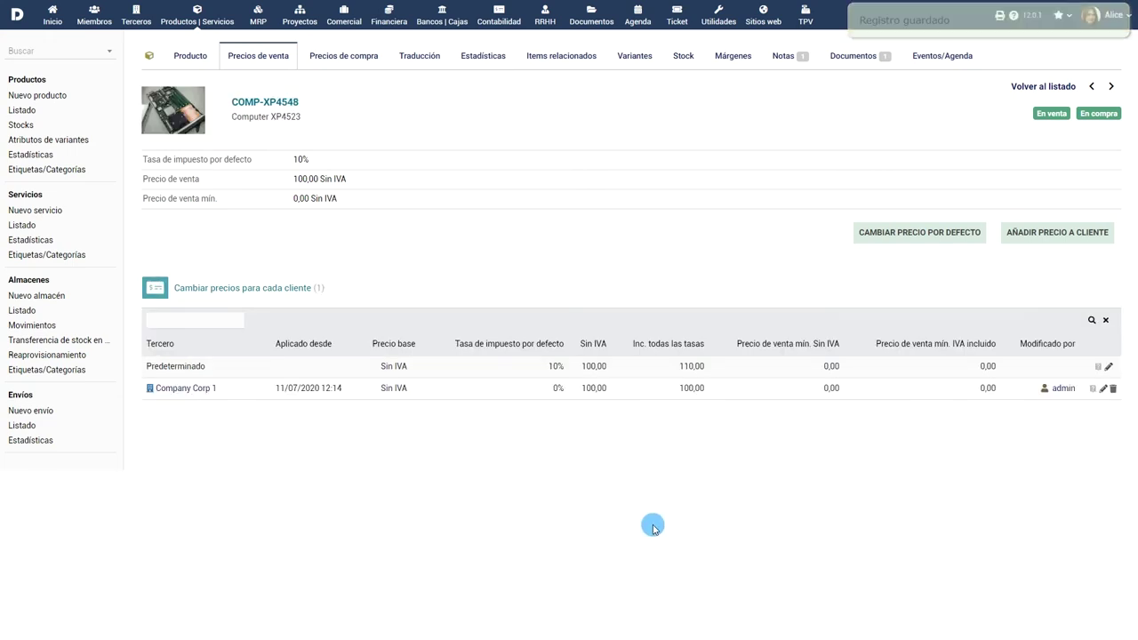
left_click(343, 55)
left_click(1053, 212)
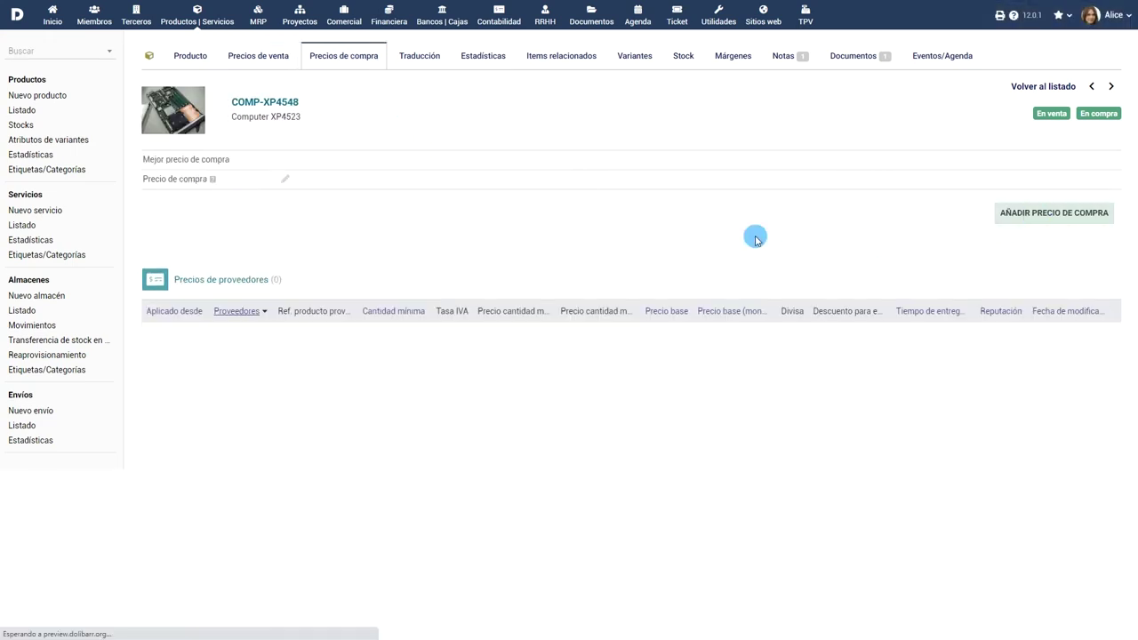
left_click(404, 256)
left_click(432, 334)
left_click(329, 279)
type("4494487766452")
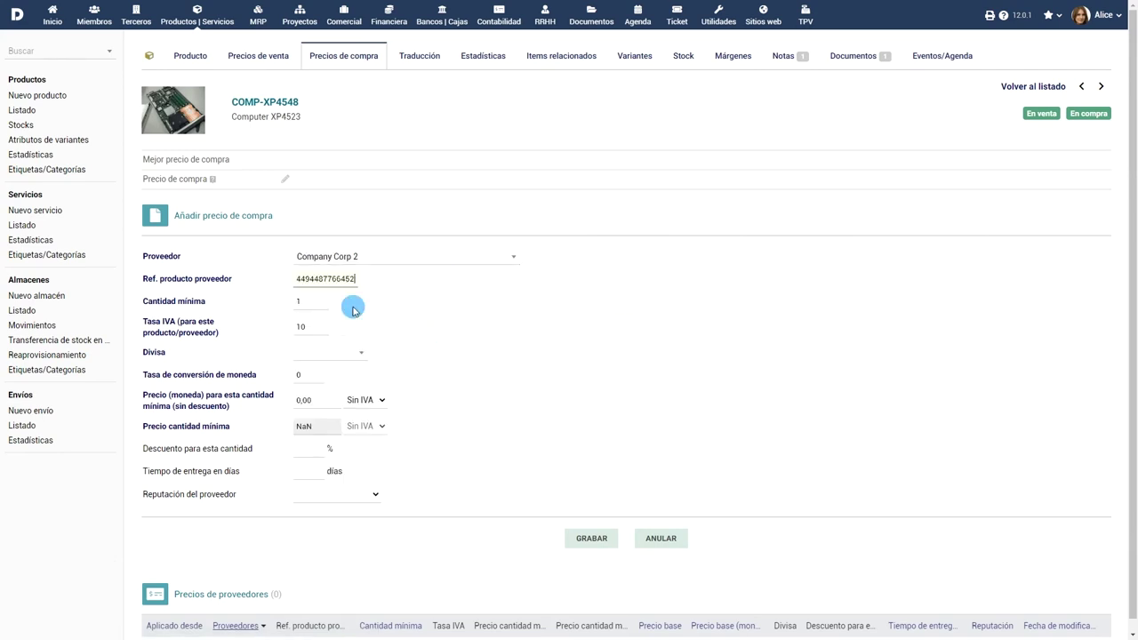
- Set the purchase price's currency to Euros and its minimum-quantity price to 33.8, and save it
left_click(355, 353)
left_click(349, 430)
left_click(311, 400)
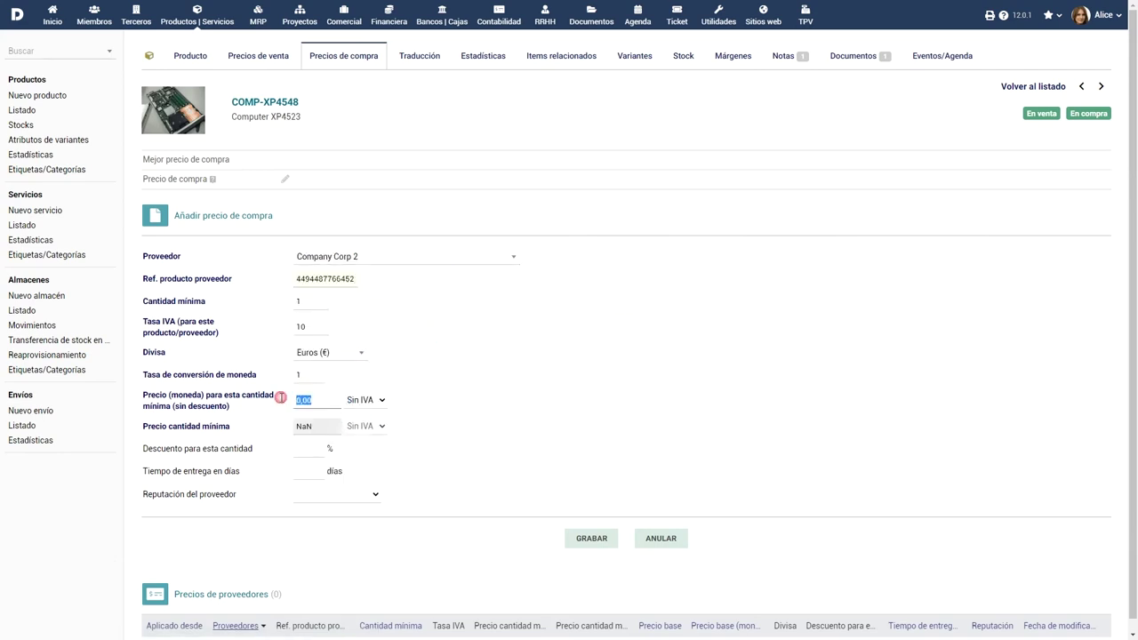
type("33")
type(",8")
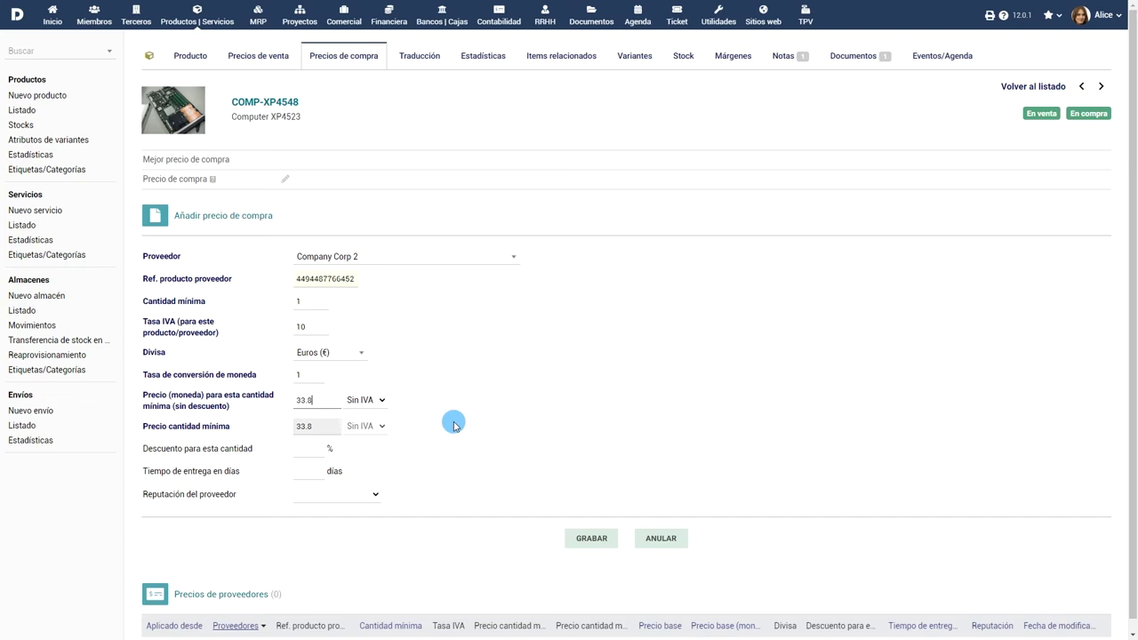
left_click(598, 537)
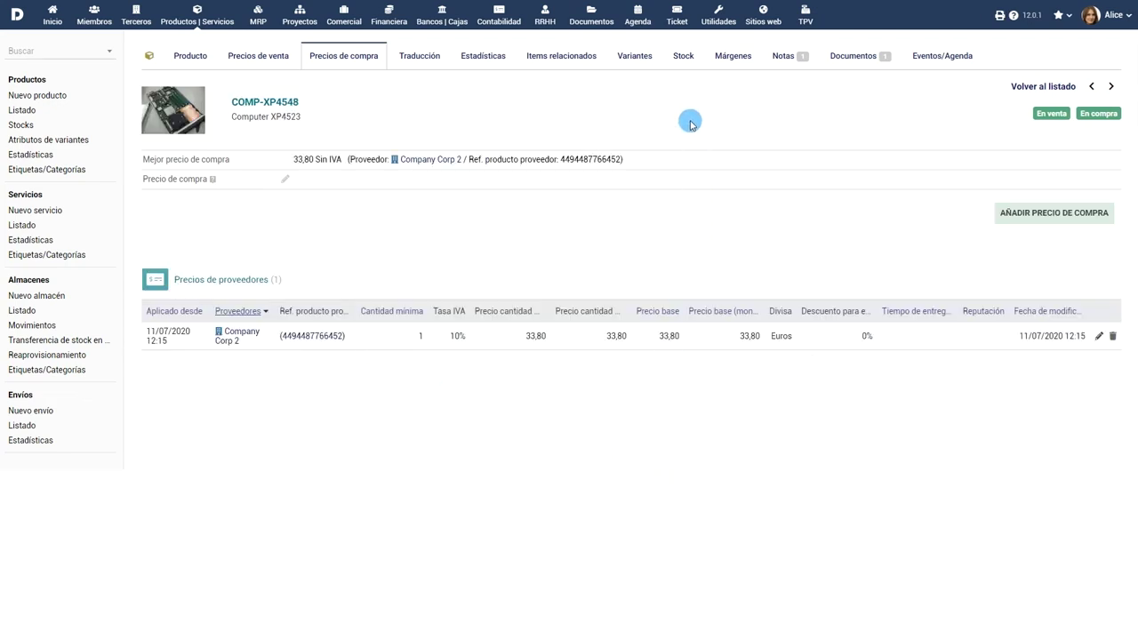
- Start a new variant of COMP-XP4548 and add the combination of attribute Color with value Blue
left_click(640, 57)
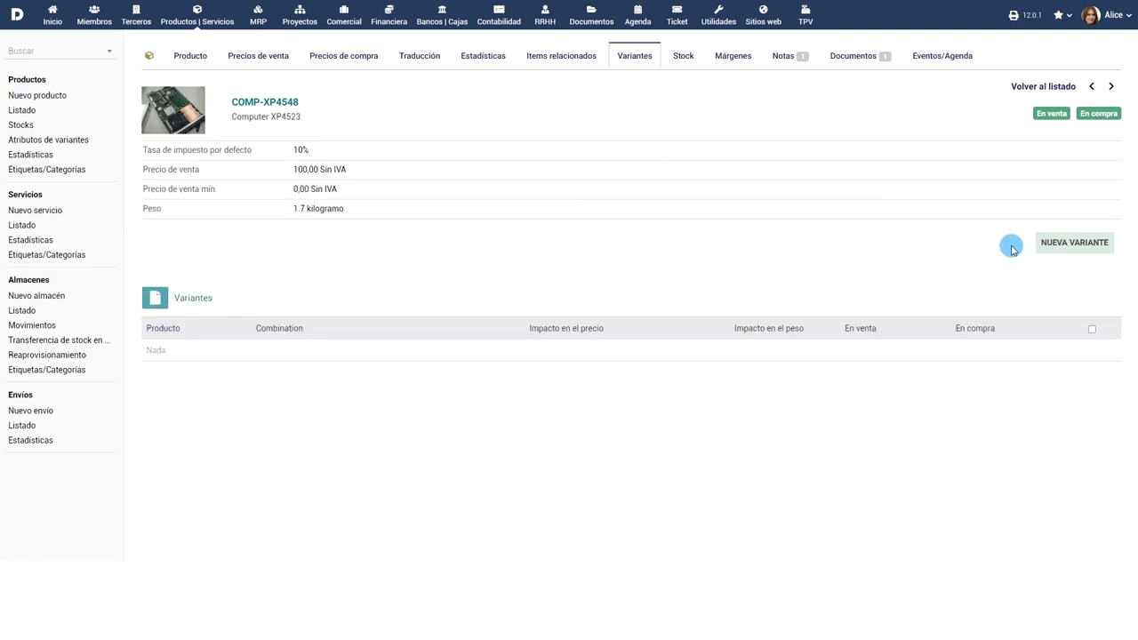
left_click(1082, 242)
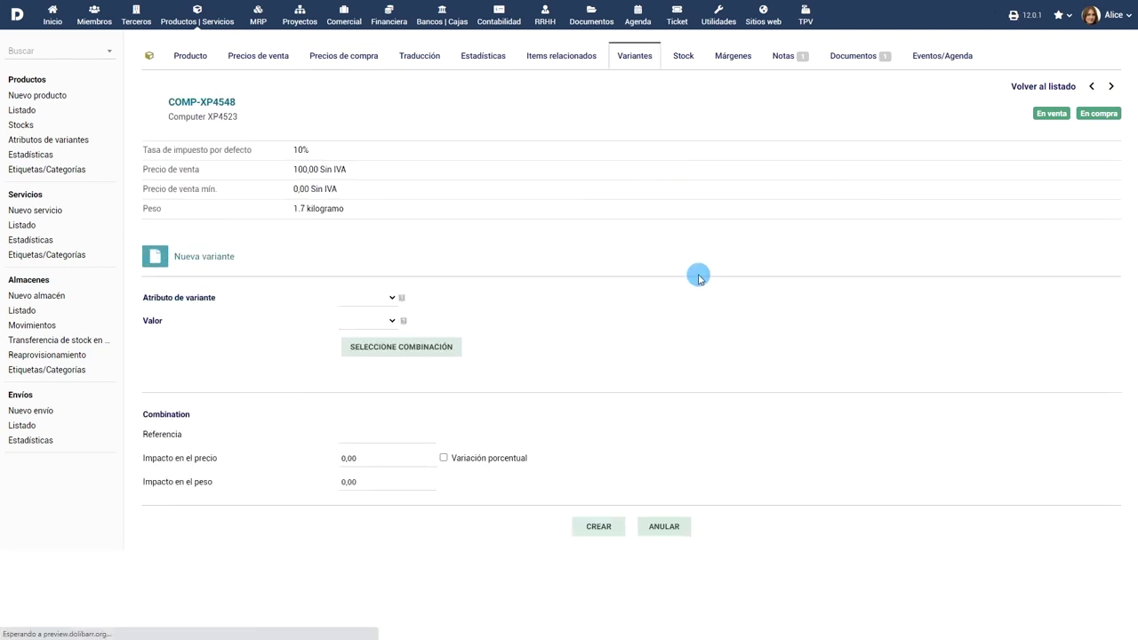
left_click(374, 297)
left_click(365, 334)
left_click(376, 322)
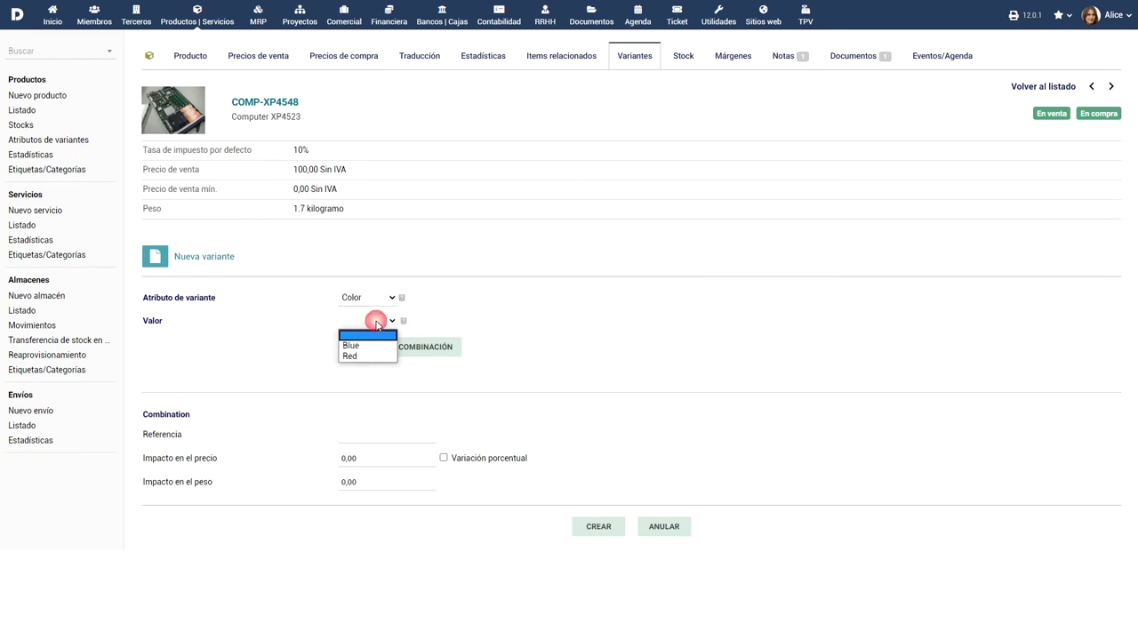
left_click(356, 345)
left_click(408, 355)
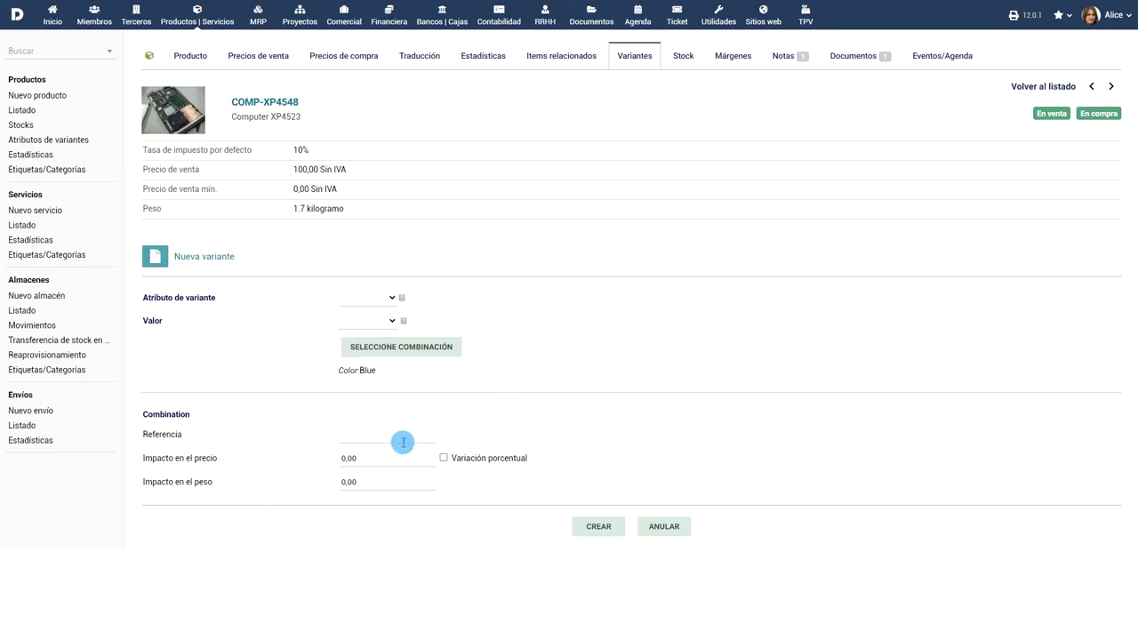
- Set the blue variant's price impact to 0.13 and create the variant
double_click(373, 456)
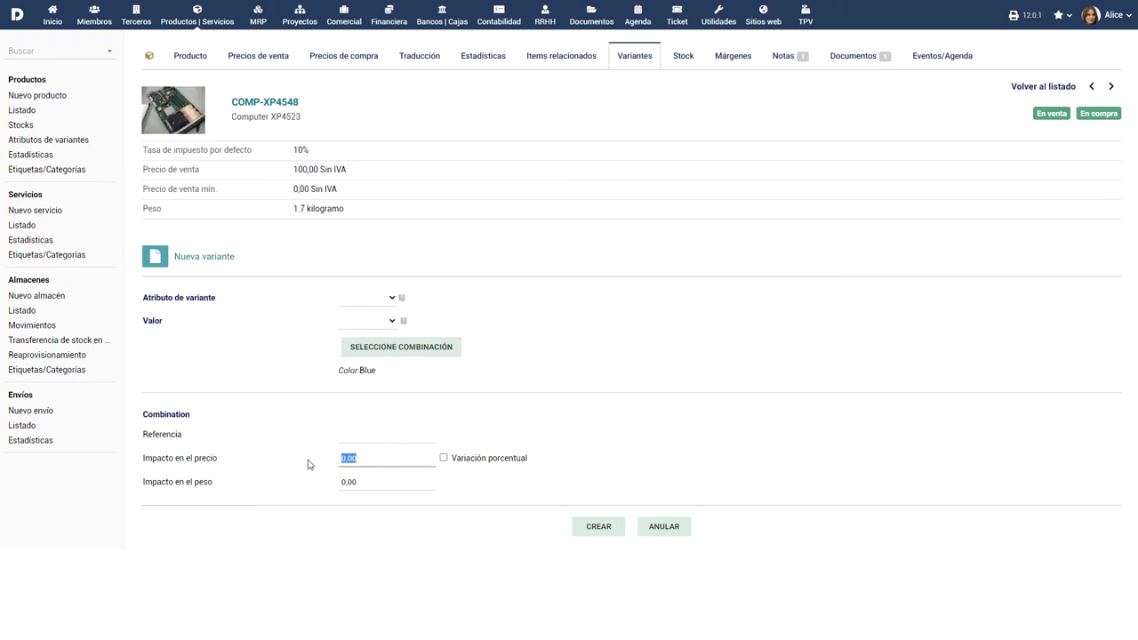
type("0.13")
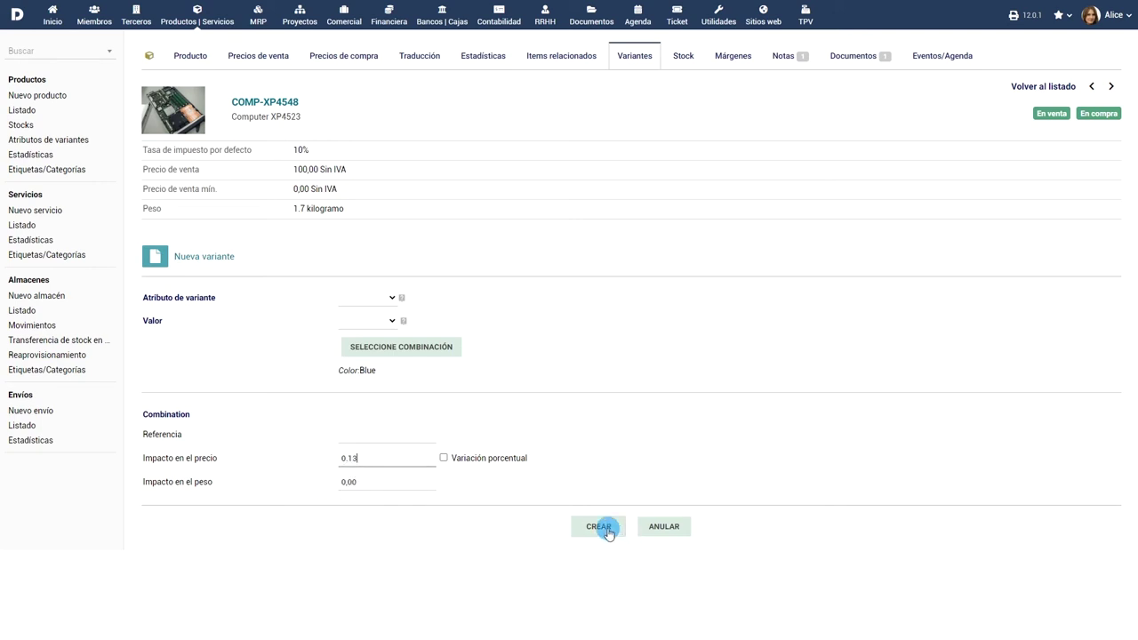
left_click(610, 533)
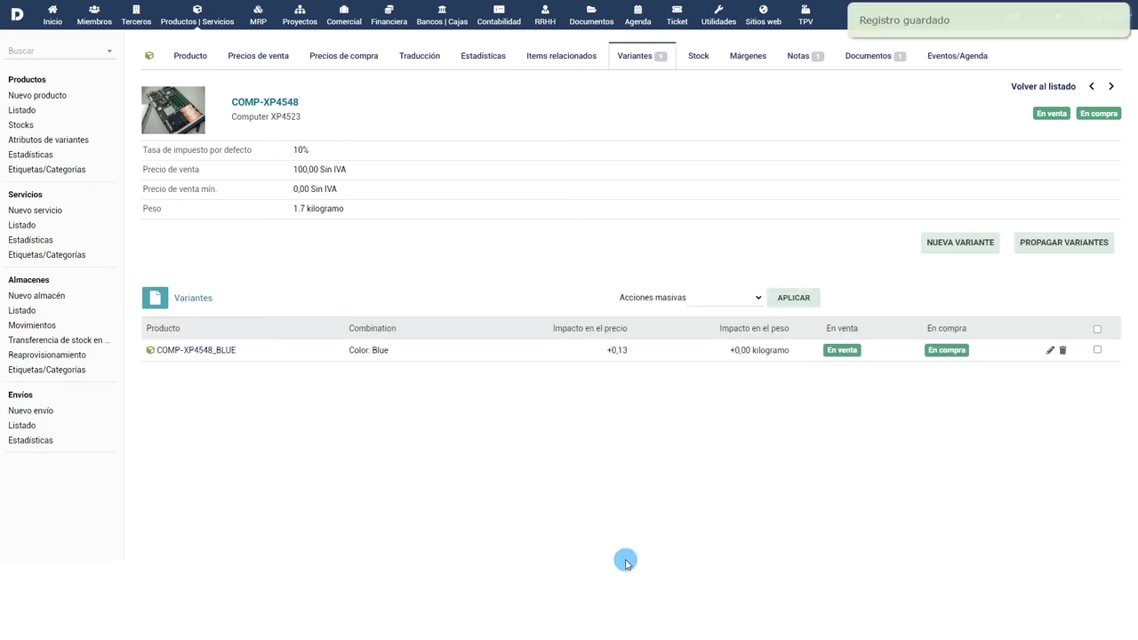
- Examine the product statistics charts and the popularity rankings of products and services in proposals and orders
left_click(39, 156)
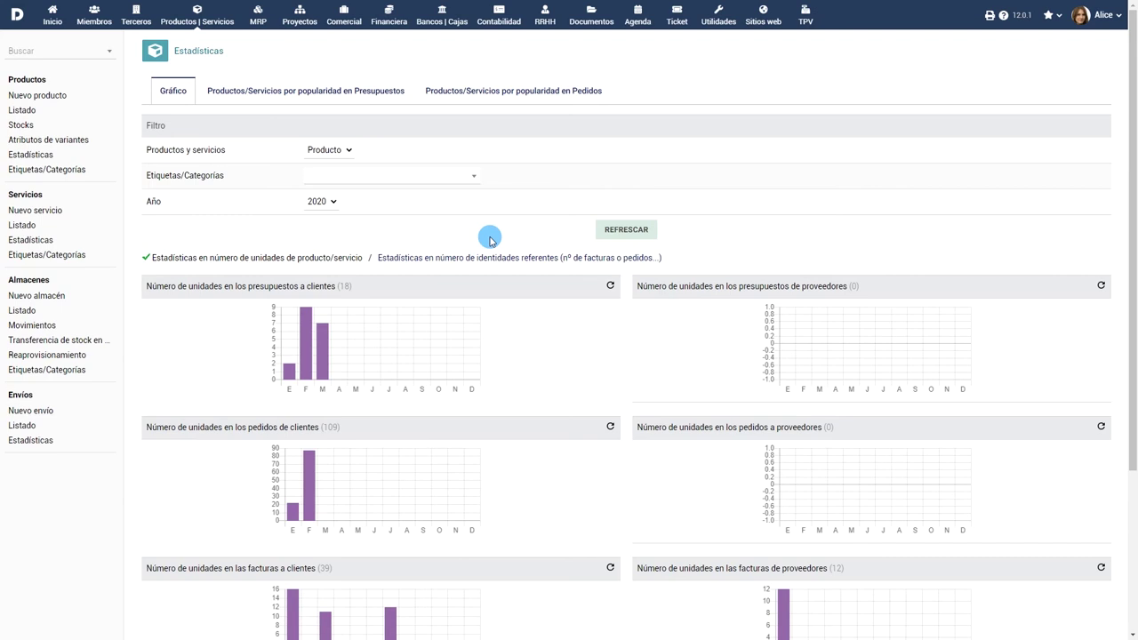
left_click(312, 93)
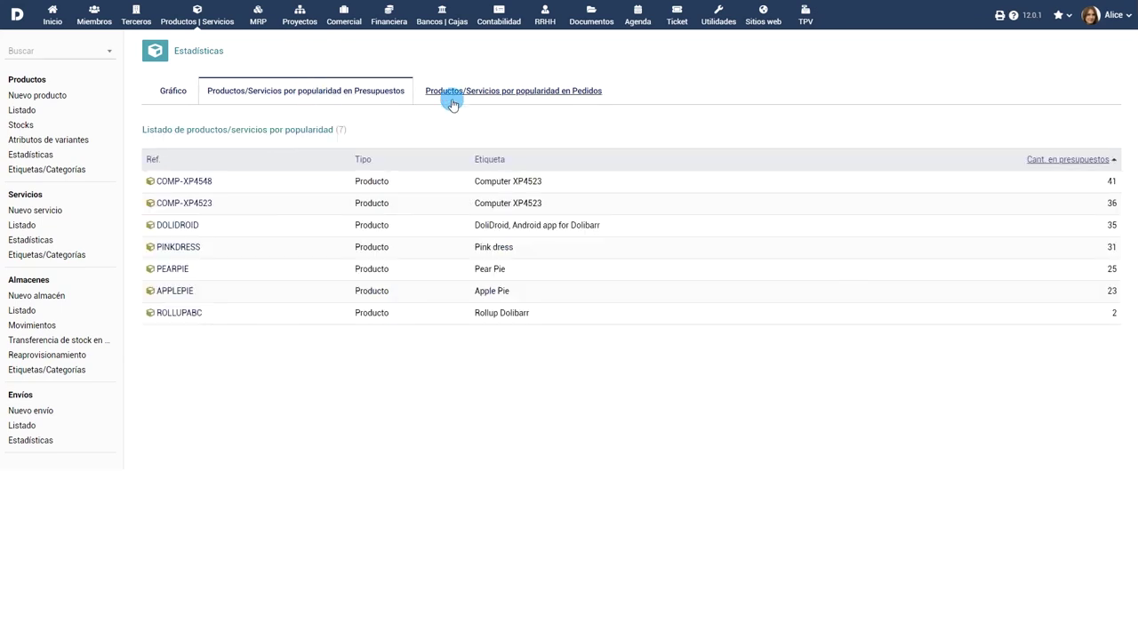
left_click(535, 99)
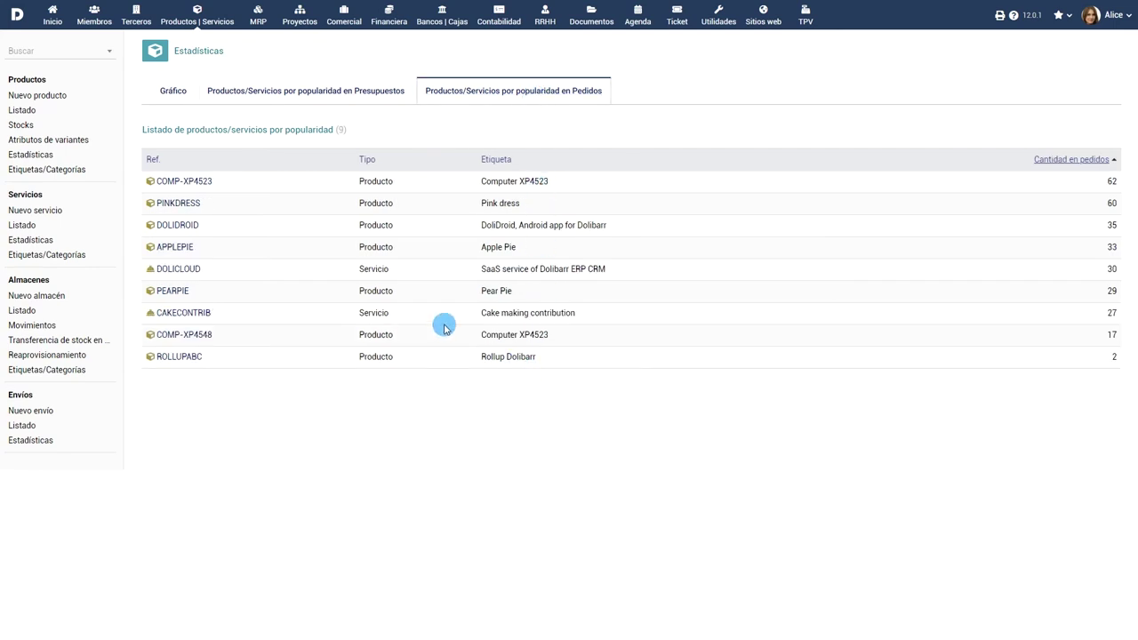
- Examine the product category tree including the POS Products subcategories, and view the contents of the Reserved for VIP category
left_click(33, 169)
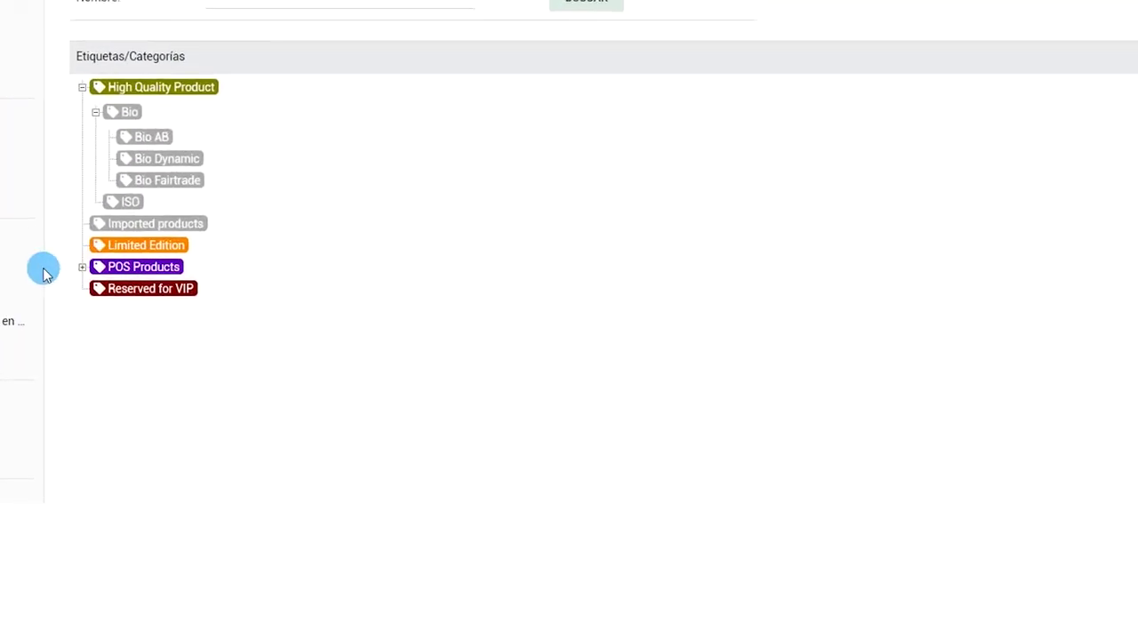
left_click(82, 266)
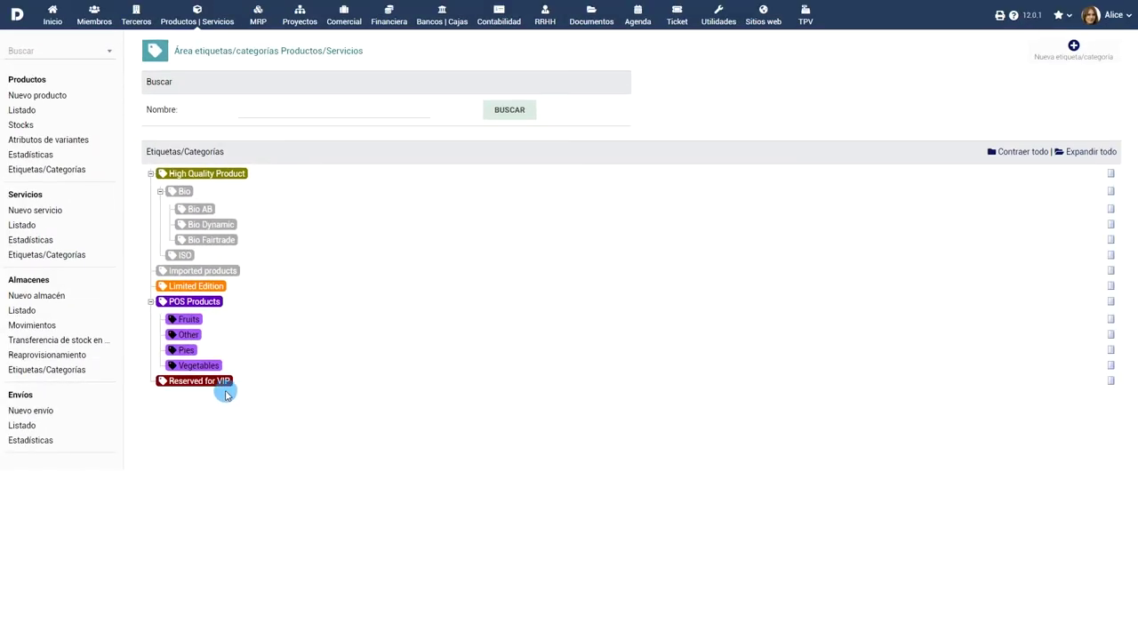
left_click(204, 382)
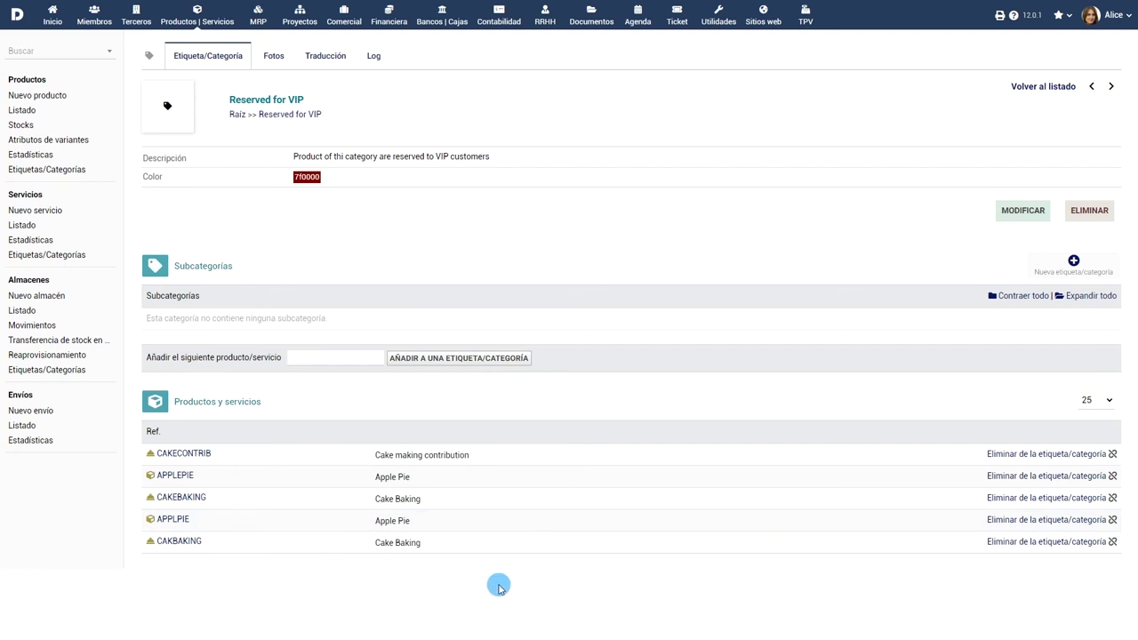
- Review the list of warehouses and the list of stock movements
left_click(27, 311)
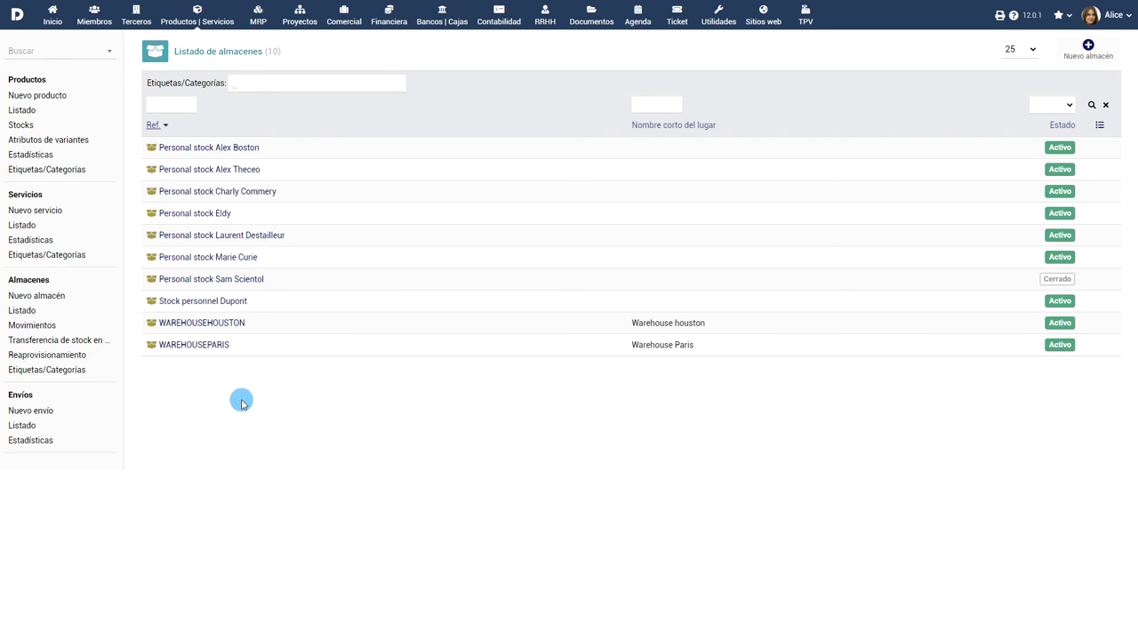
left_click(44, 326)
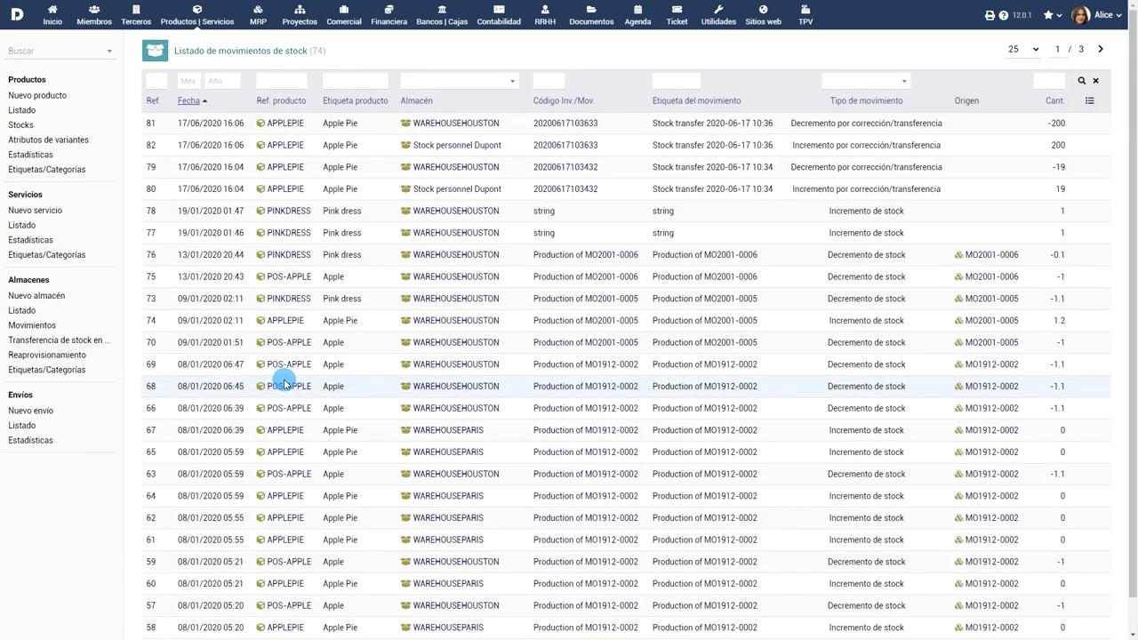
- Start a mass stock transfer for product APPLEPIE with lot/serial number 000000
left_click(64, 340)
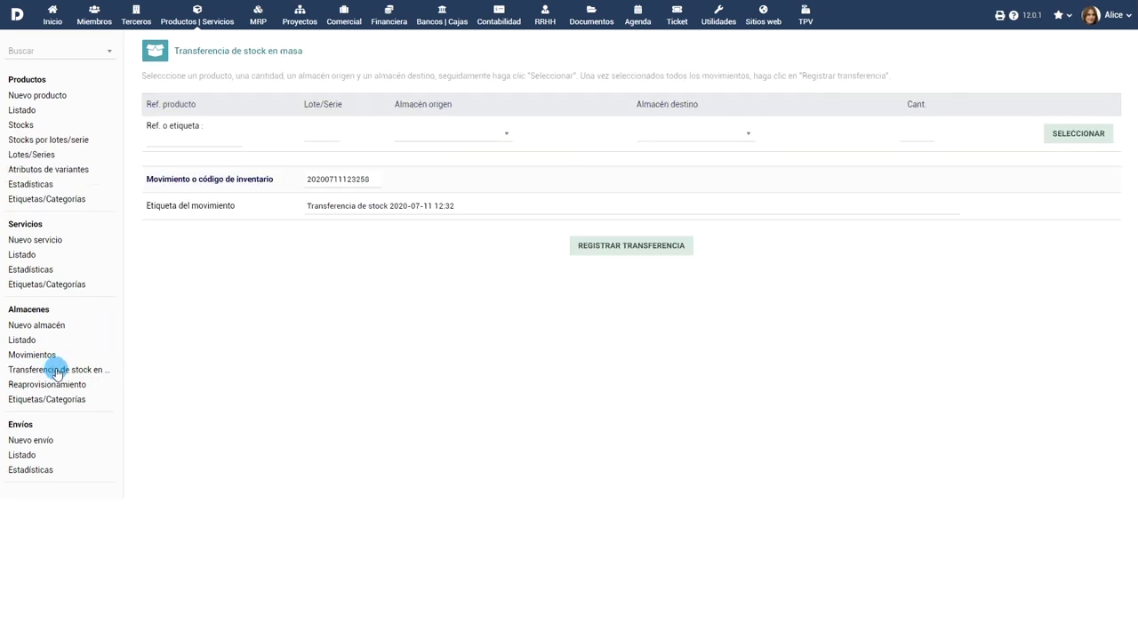
left_click(235, 140)
type("APPLE")
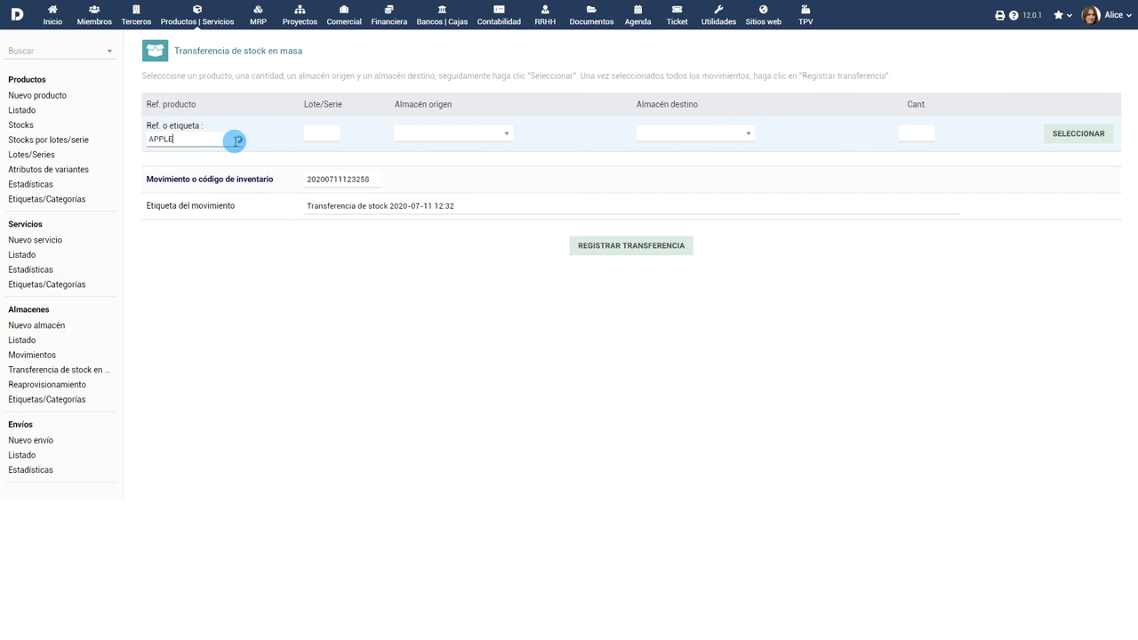
left_click(337, 155)
left_click(327, 134)
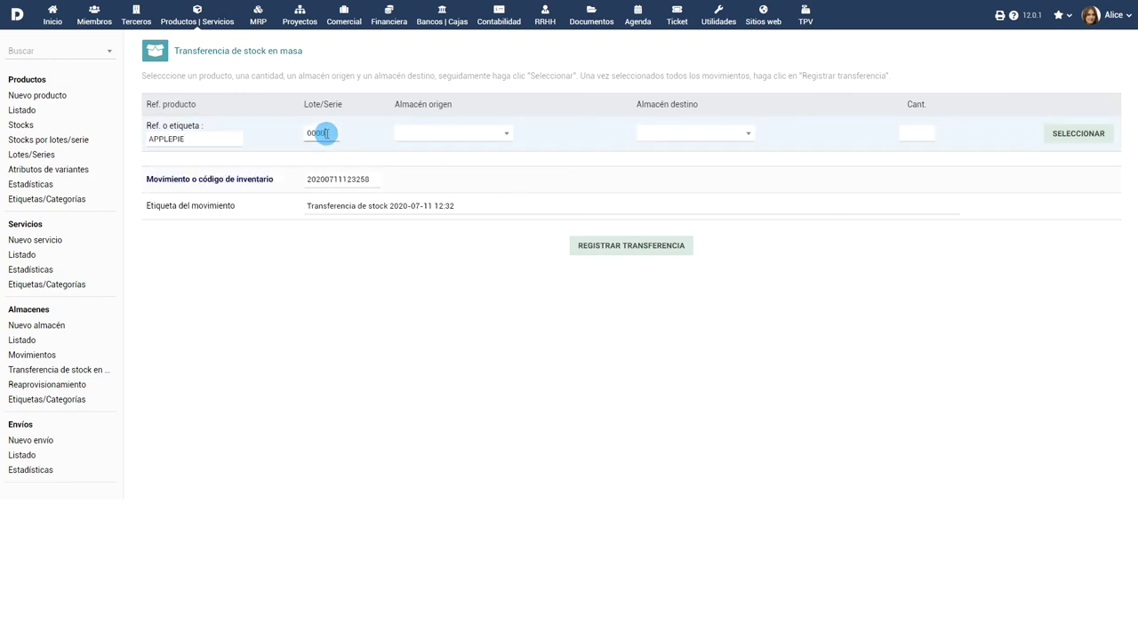
type("000000")
- Add a transfer of 4 units from WAREHOUSEHOUSTON to the "Stock personnel" warehouse, and record the stock transfer
left_click(449, 133)
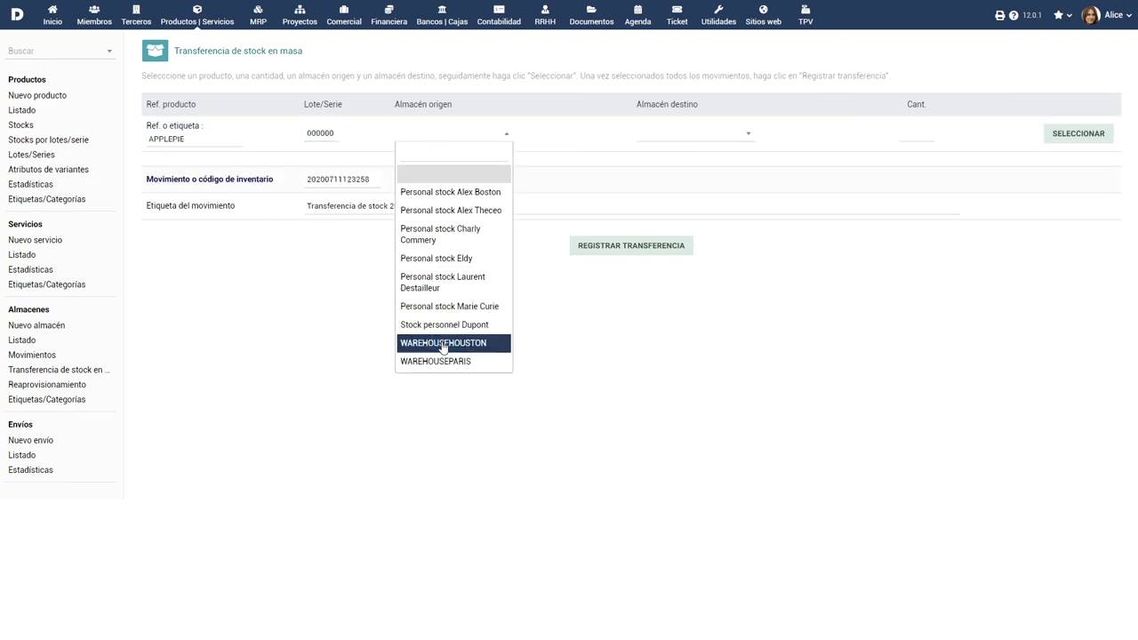
left_click(445, 343)
left_click(720, 135)
left_click(689, 324)
left_click(920, 133)
type("4")
left_click(1082, 138)
left_click(681, 266)
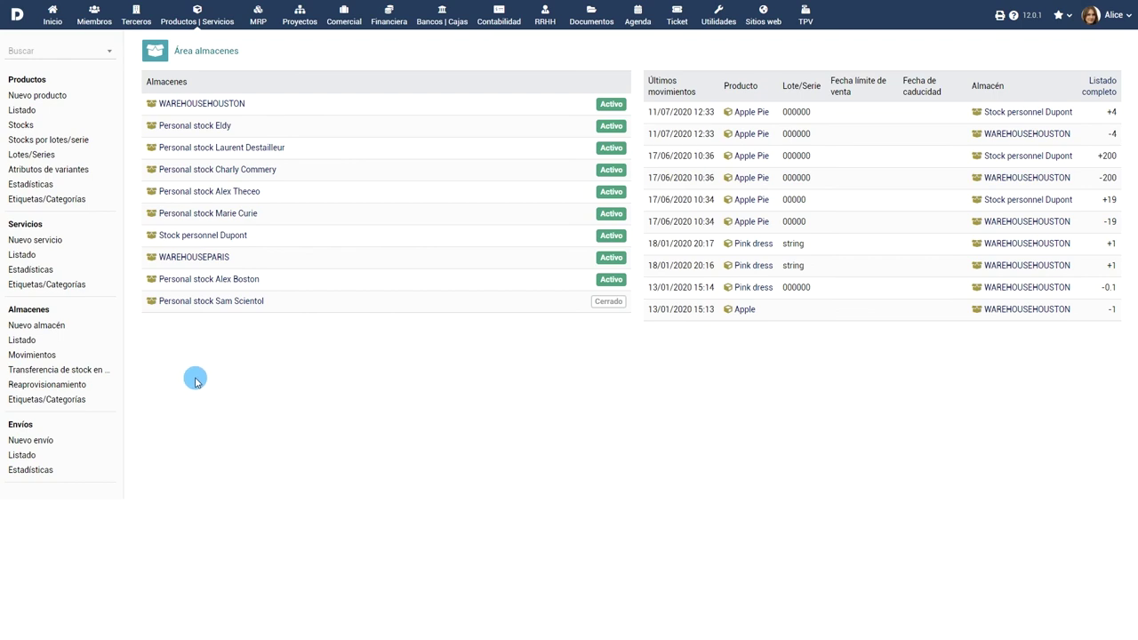
- Create a replenishment order for 12 units of COMP-XP4523 at Swiss Touch's 2-unit price of 2,5 € per unit
left_click(59, 386)
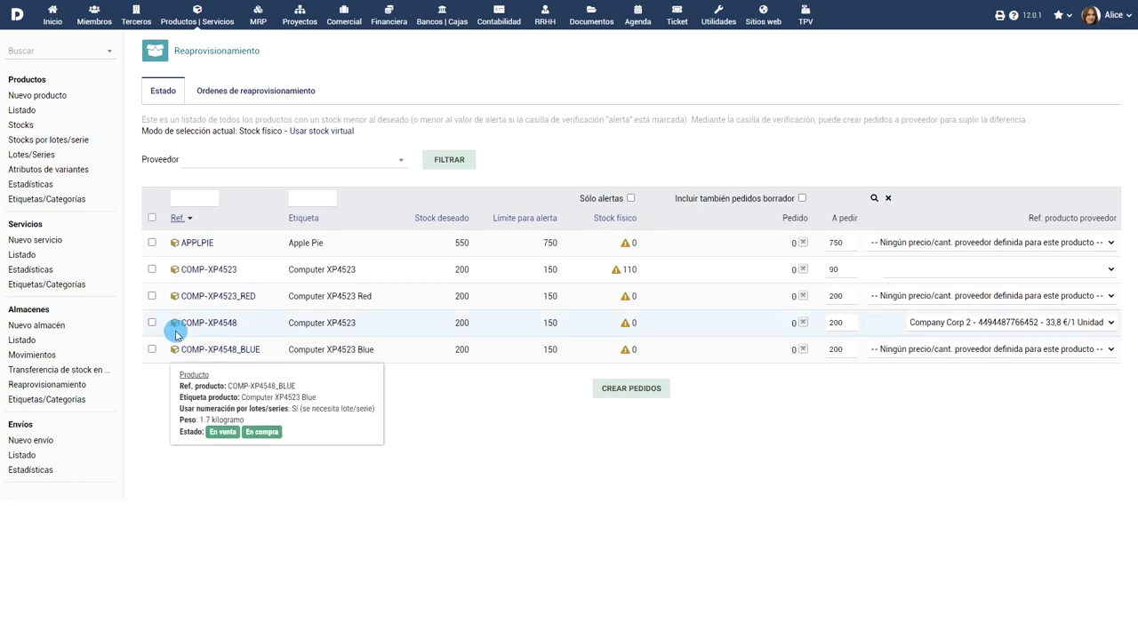
left_click(151, 268)
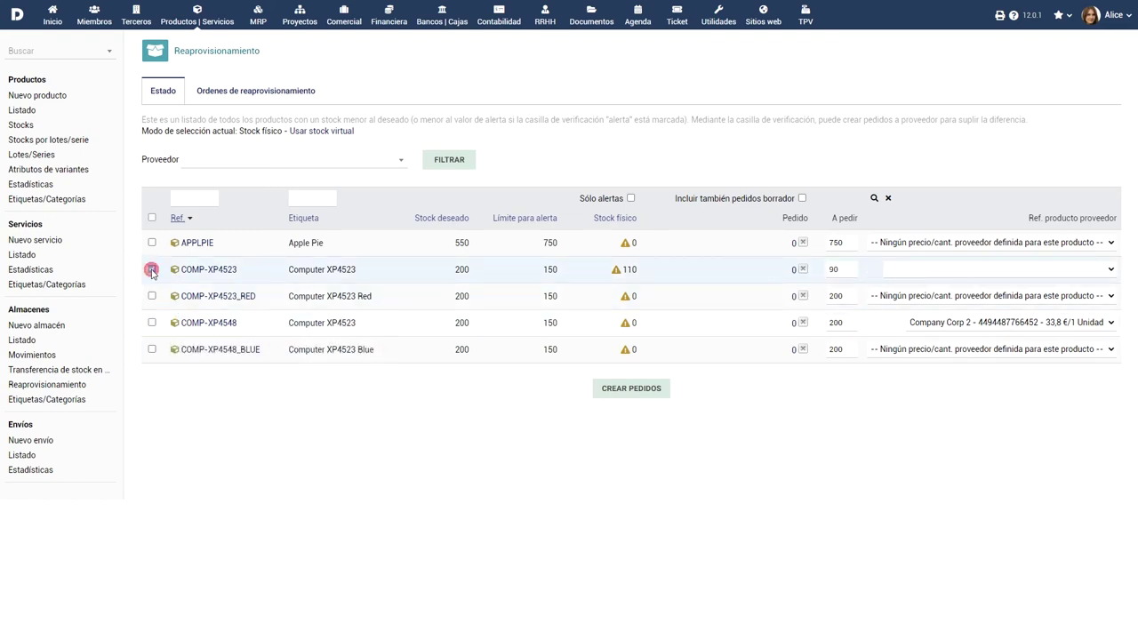
double_click(841, 275)
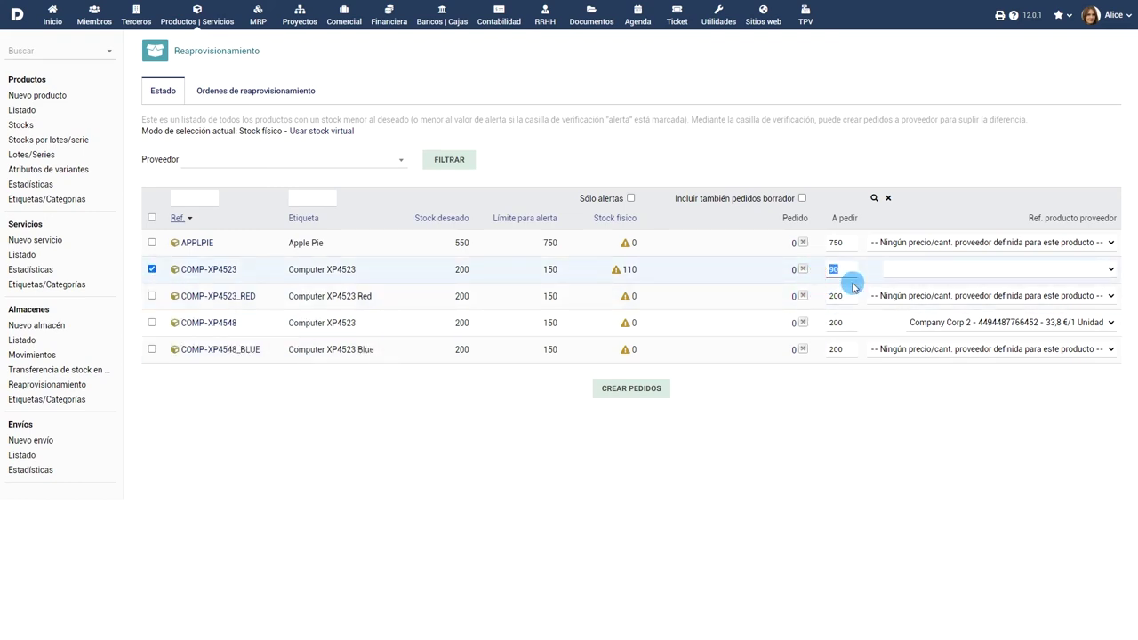
left_click(938, 274)
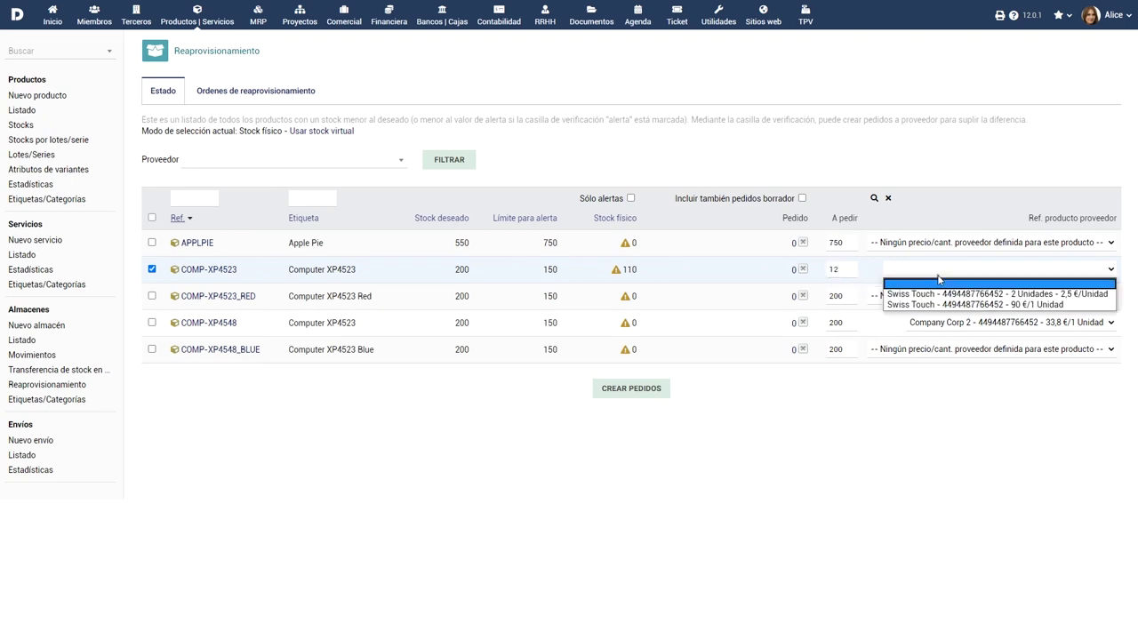
left_click(942, 293)
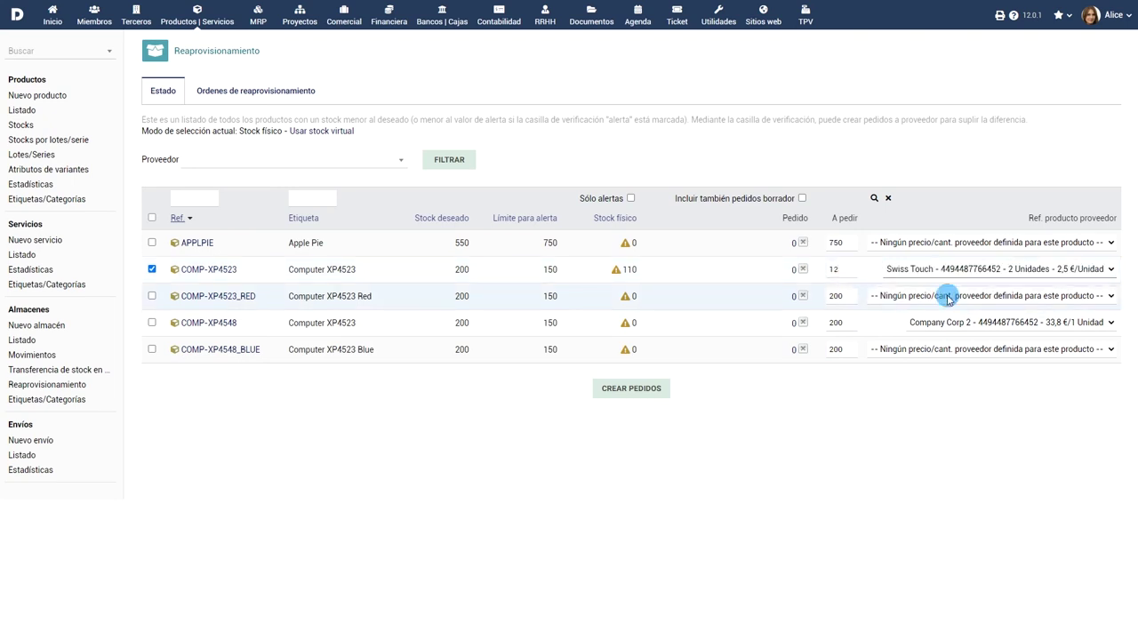
left_click(644, 389)
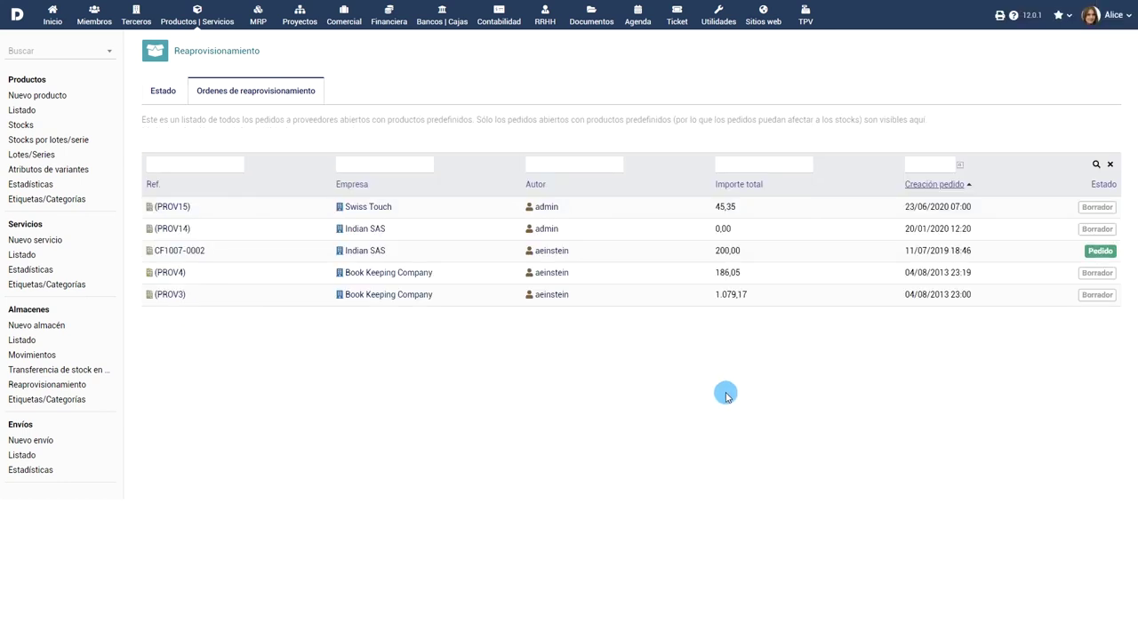
- Review the list of shipments and open shipment SH1302-0001 for Indian SAS
left_click(31, 459)
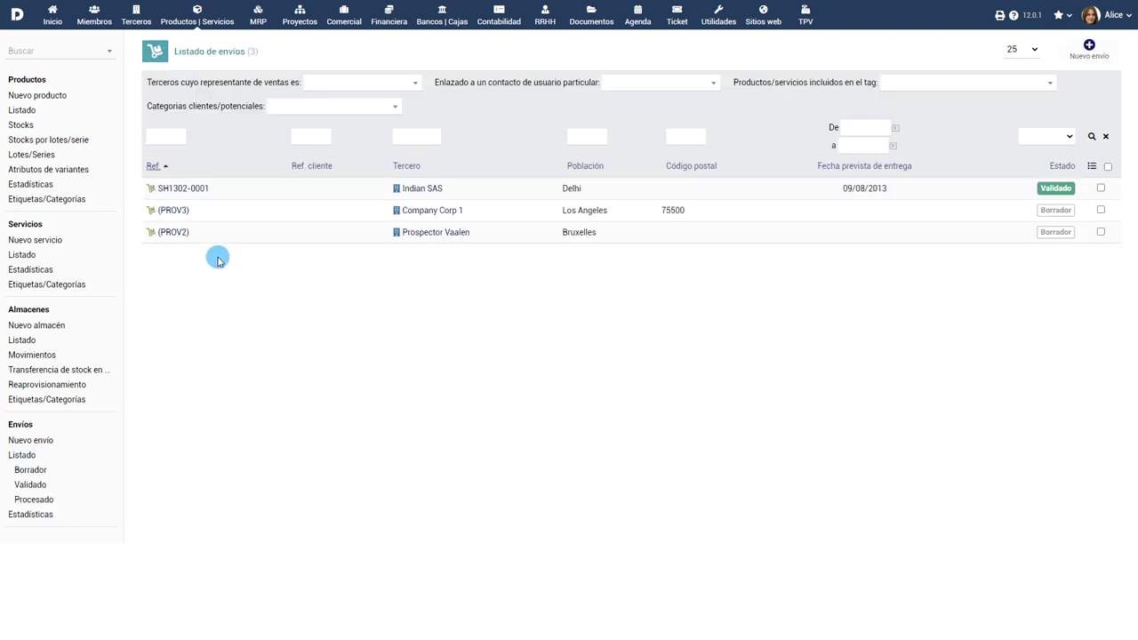
left_click(191, 188)
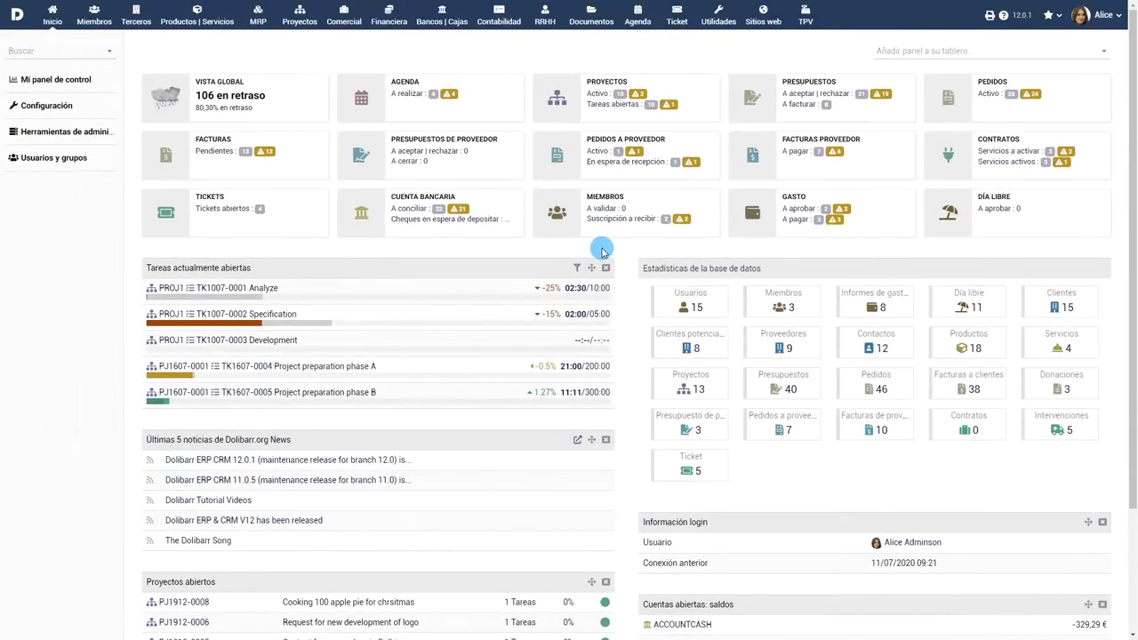
- Open the additional fields (Campos adicionales) configuration of the Productos module
left_click(48, 108)
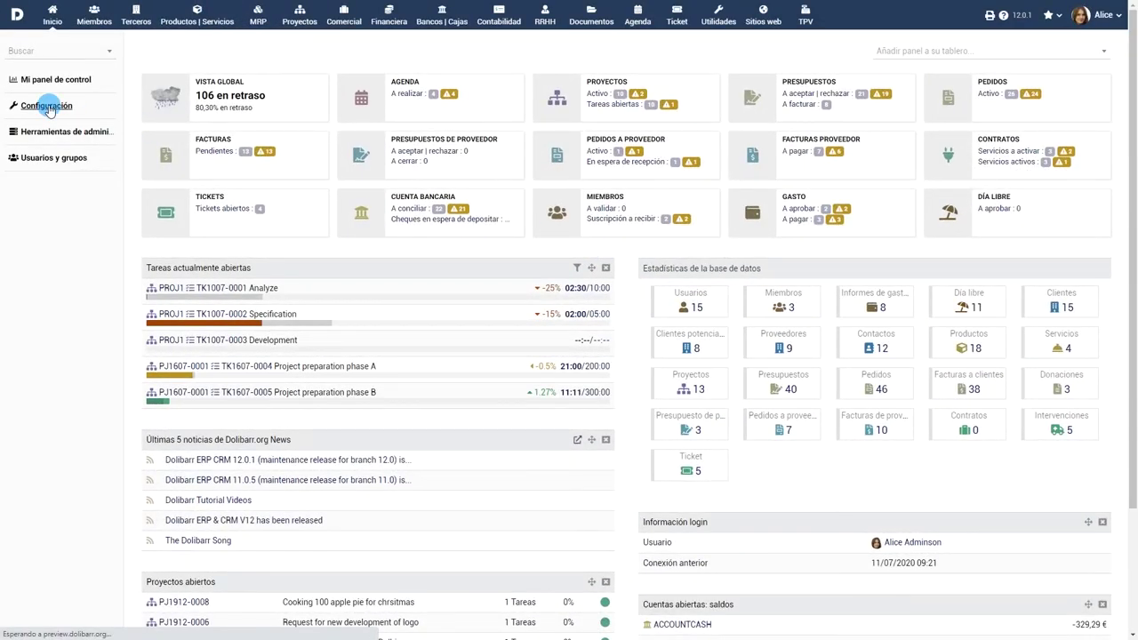
left_click(202, 177)
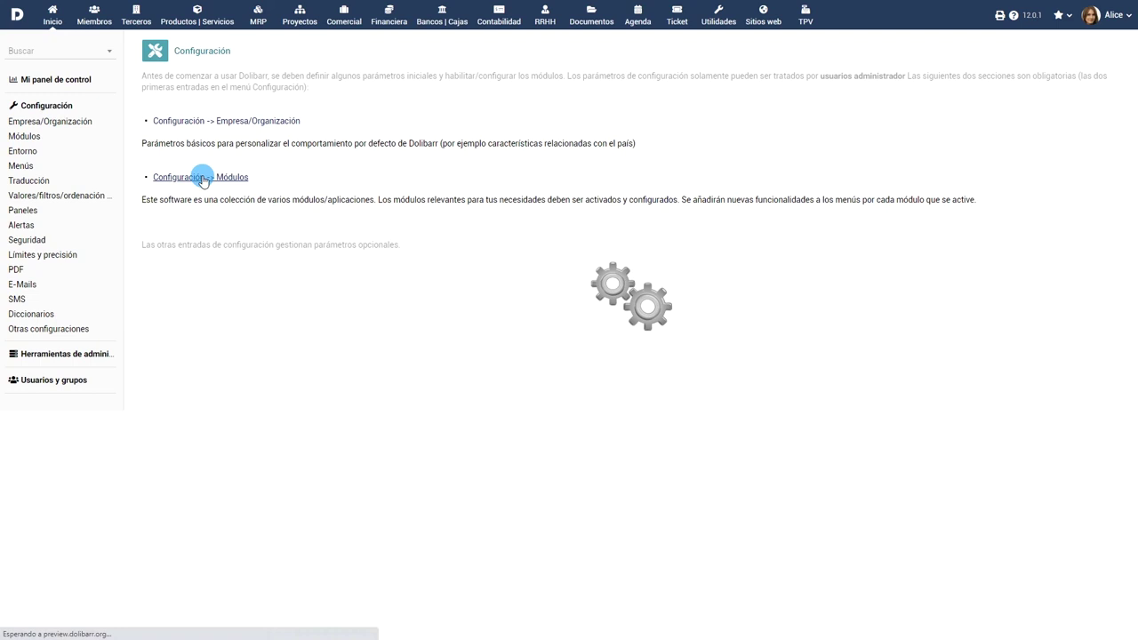
scroll(437, 208, "down", 10)
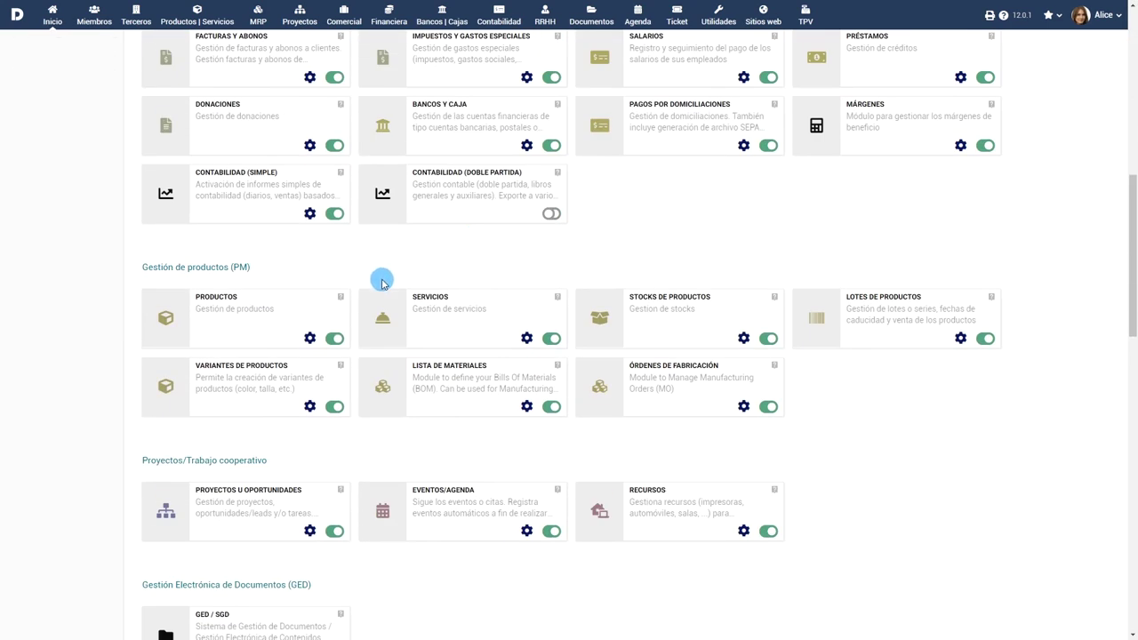
left_click(309, 338)
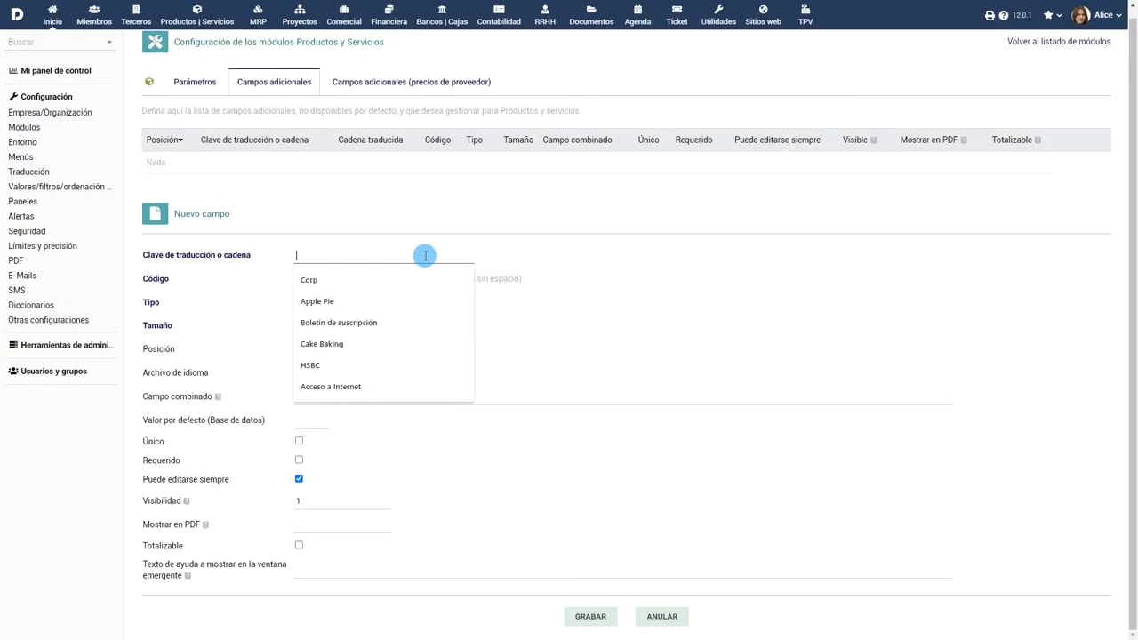
- Create the additional field "Acrónimo" with code acronym and type "Boolean (un checkbox)", and tick it on a new product form
type("Acrónimo")
left_click(299, 277)
type("acrony")
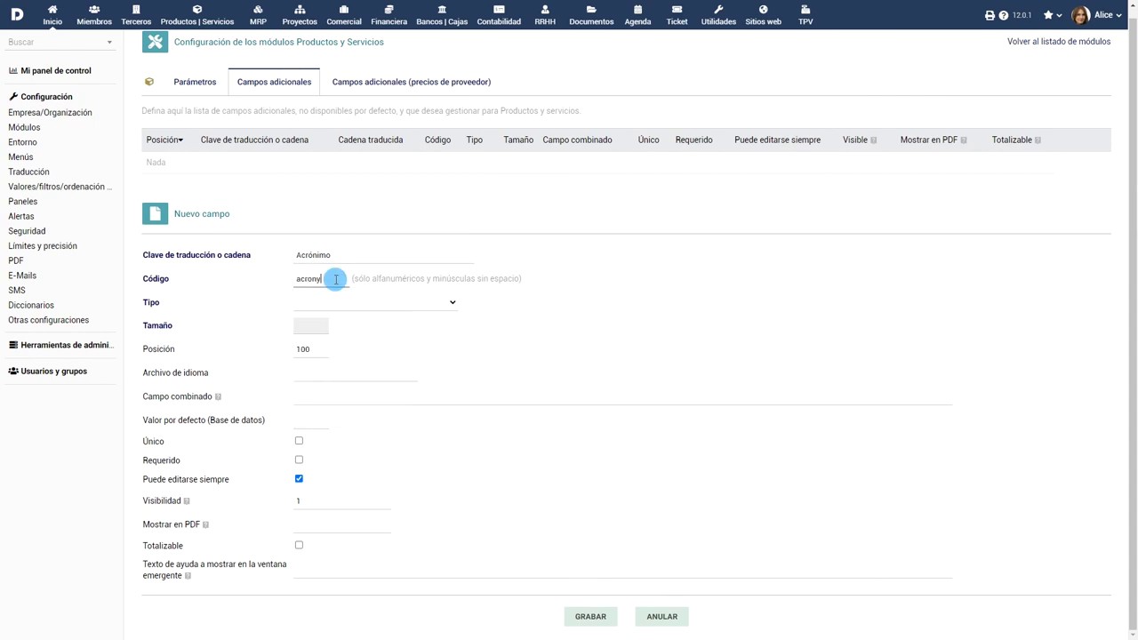
type("m")
left_click(389, 302)
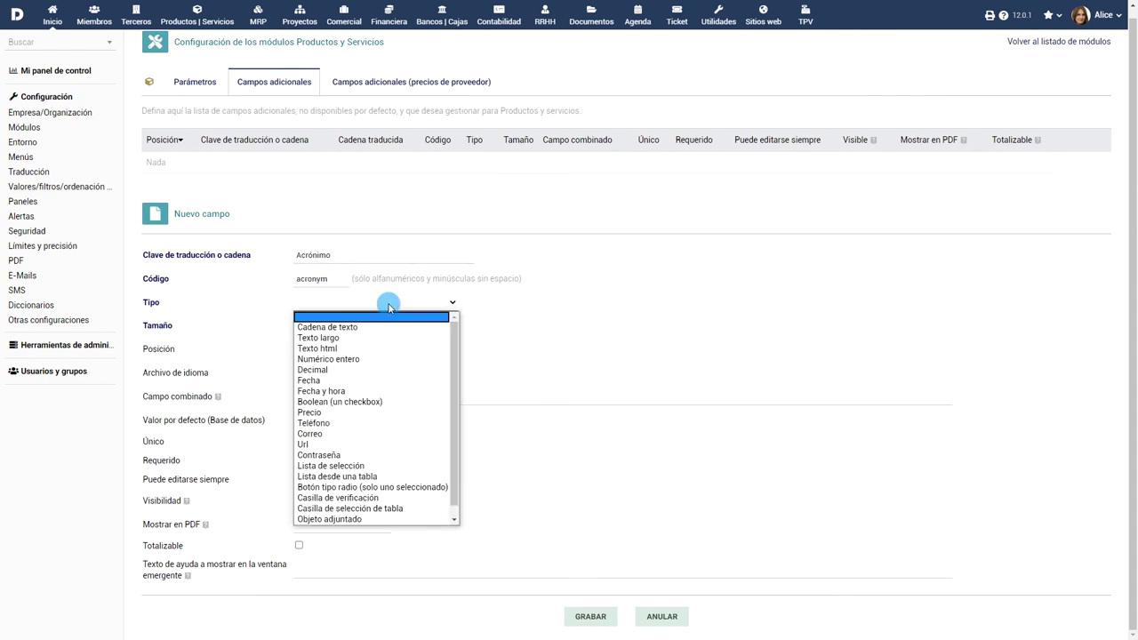
left_click(388, 402)
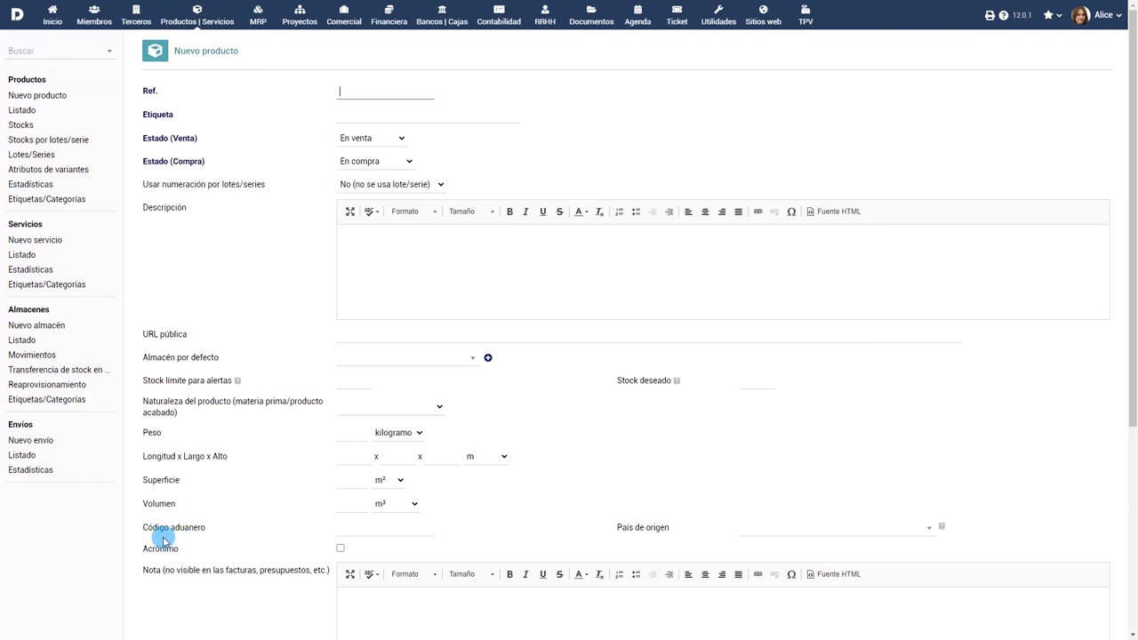
left_click(341, 549)
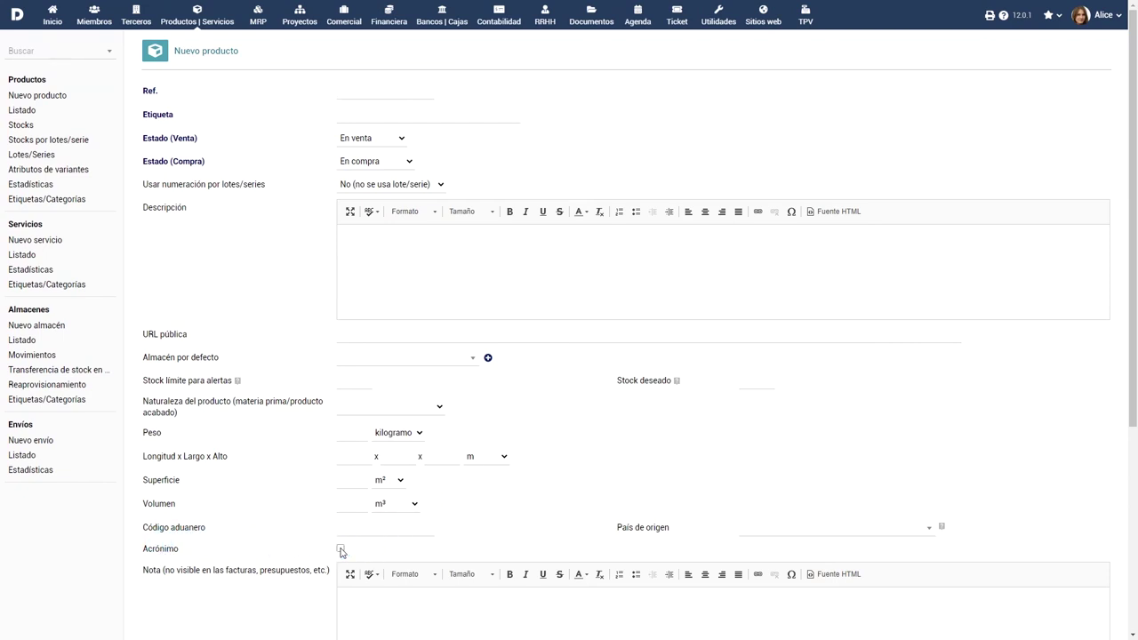